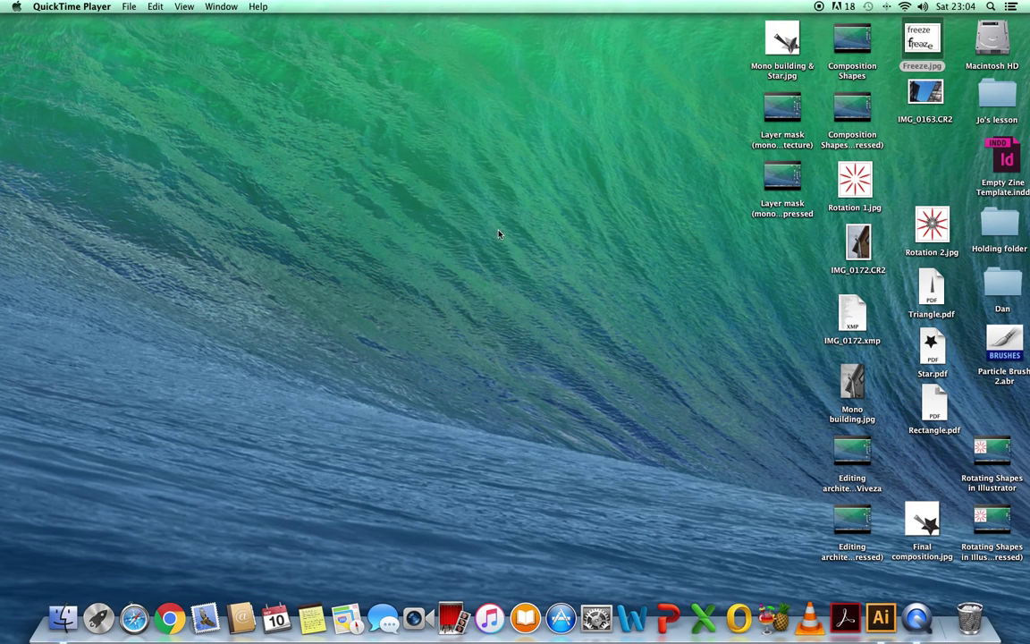
Step: After checking the reference lettering, create a new blank A4 print document (Untitled-3)
{"action": "double_click", "coordinate": [922, 40]}
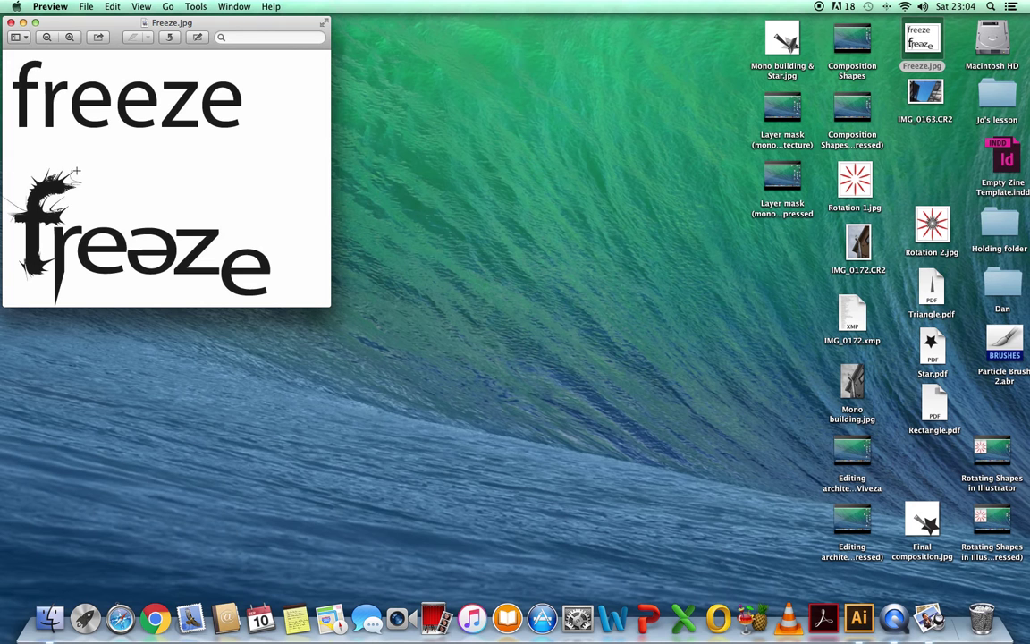
{"action": "left_click", "coordinate": [10, 23]}
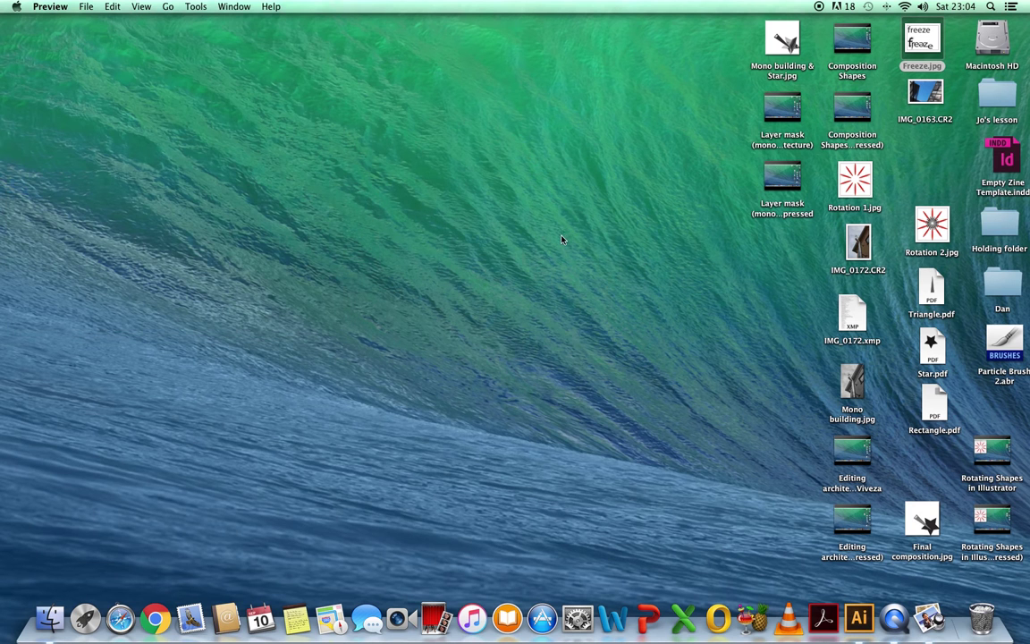
{"action": "left_click", "coordinate": [859, 617]}
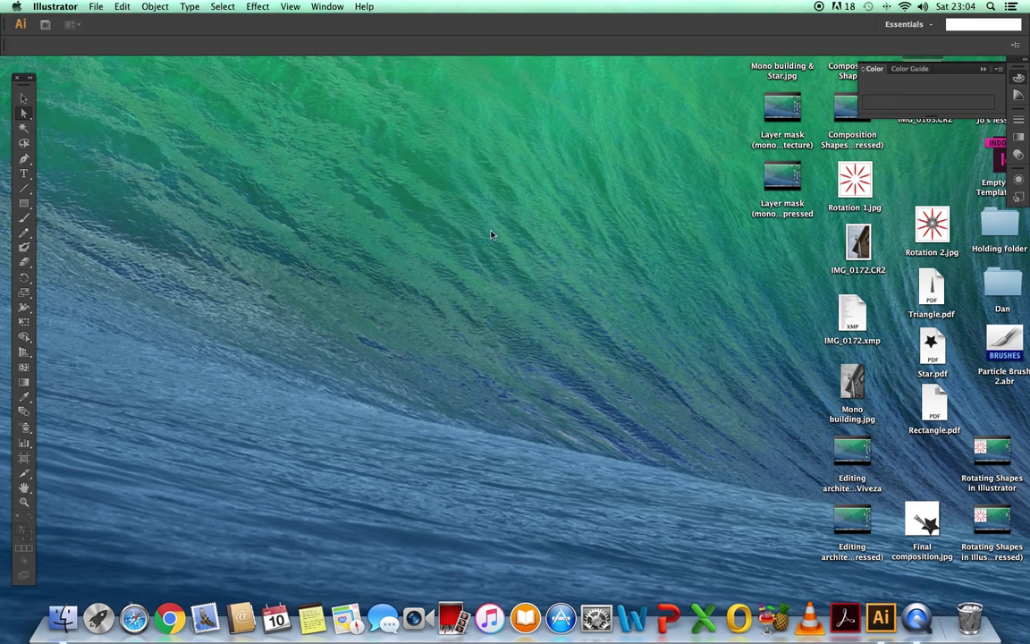
{"action": "left_click", "coordinate": [94, 7]}
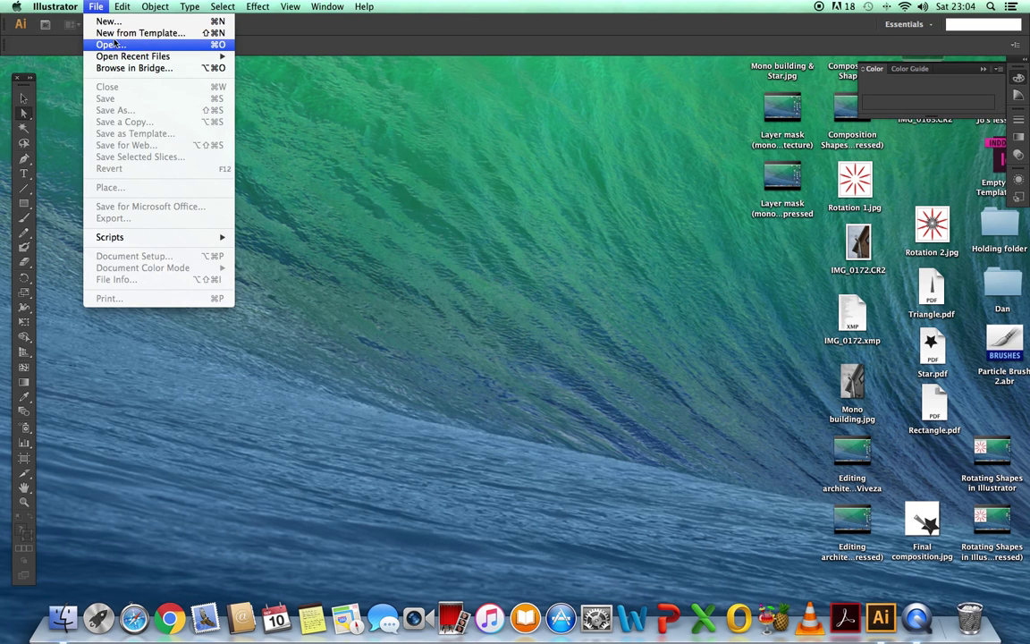
{"action": "left_click", "coordinate": [107, 21]}
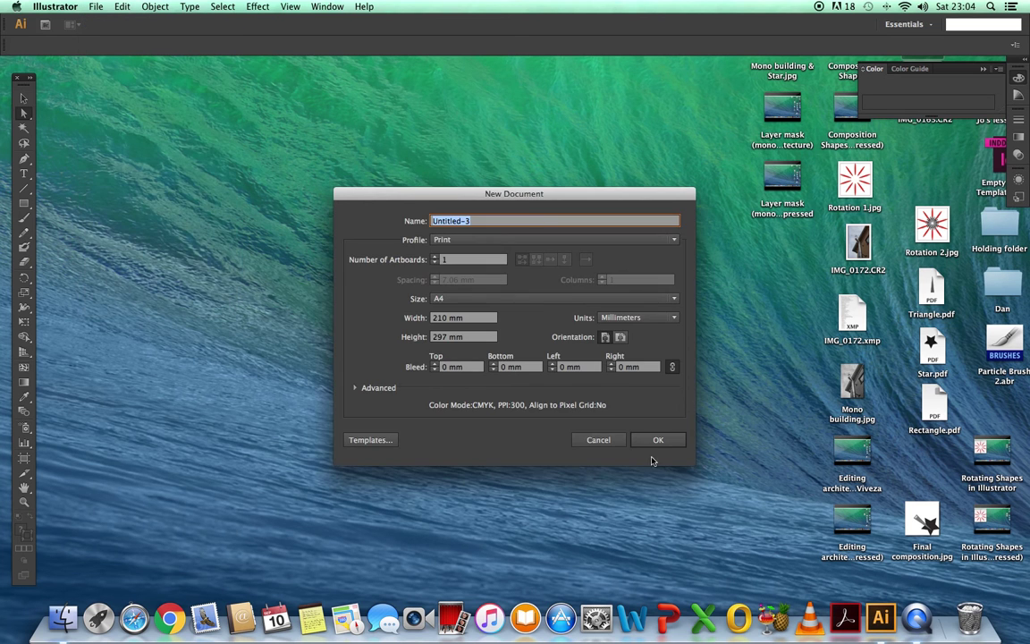
{"action": "left_click", "coordinate": [653, 442]}
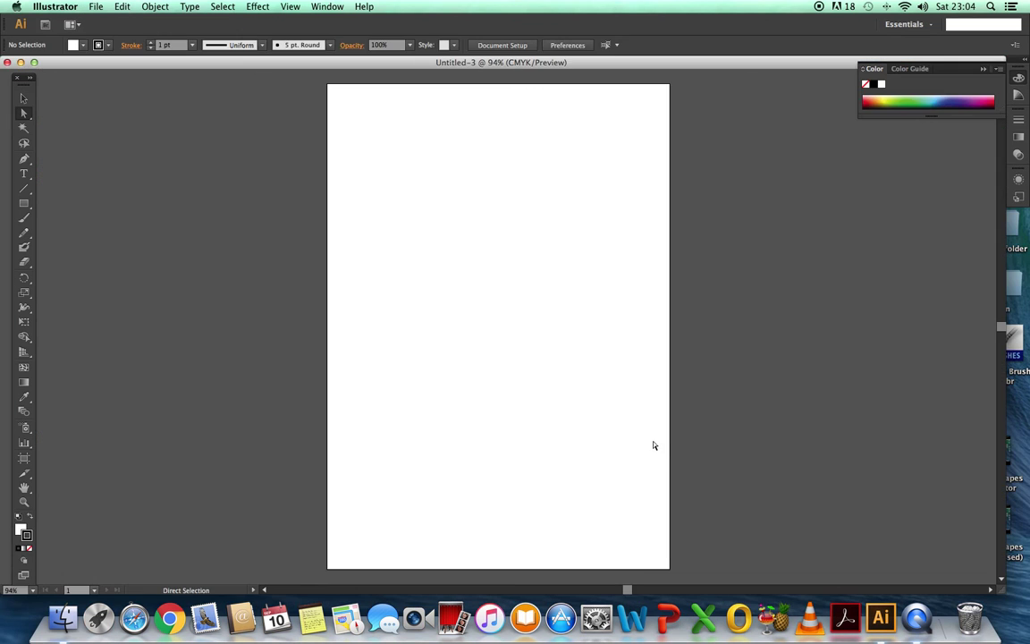
Step: Draw a text area across the top of the page in Myriad Pro
{"action": "left_click", "coordinate": [24, 174]}
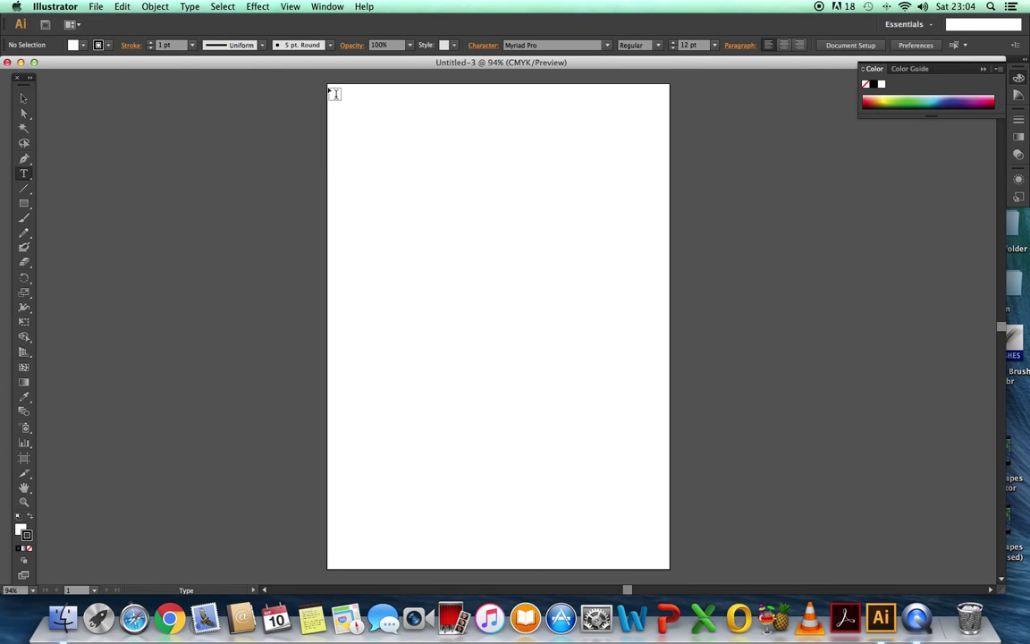
{"action": "left_click_drag", "start_coordinate": [327, 87], "coordinate": [673, 240]}
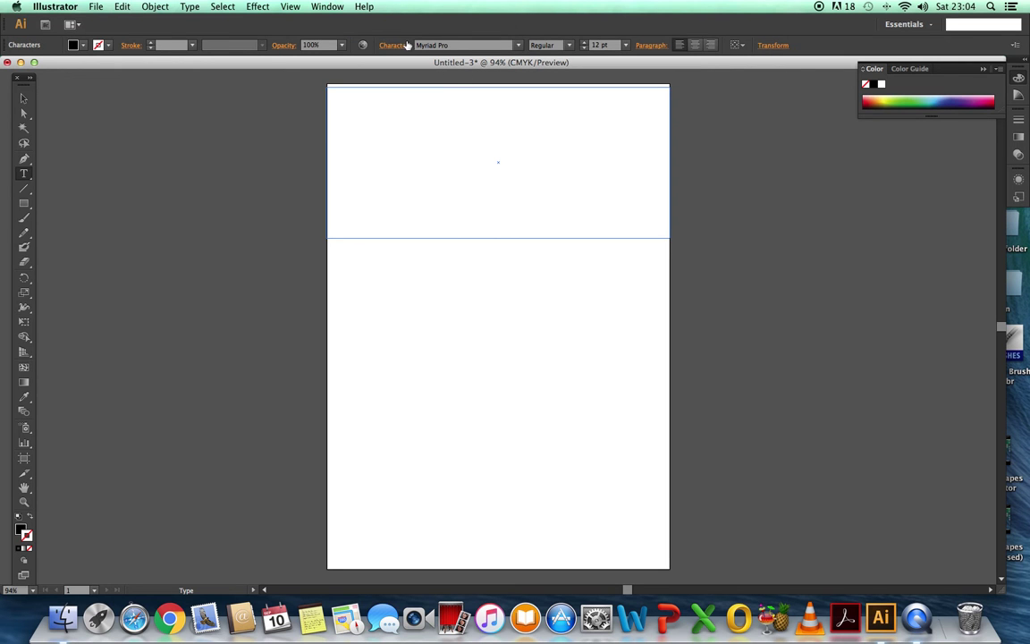
{"action": "left_click", "coordinate": [517, 45]}
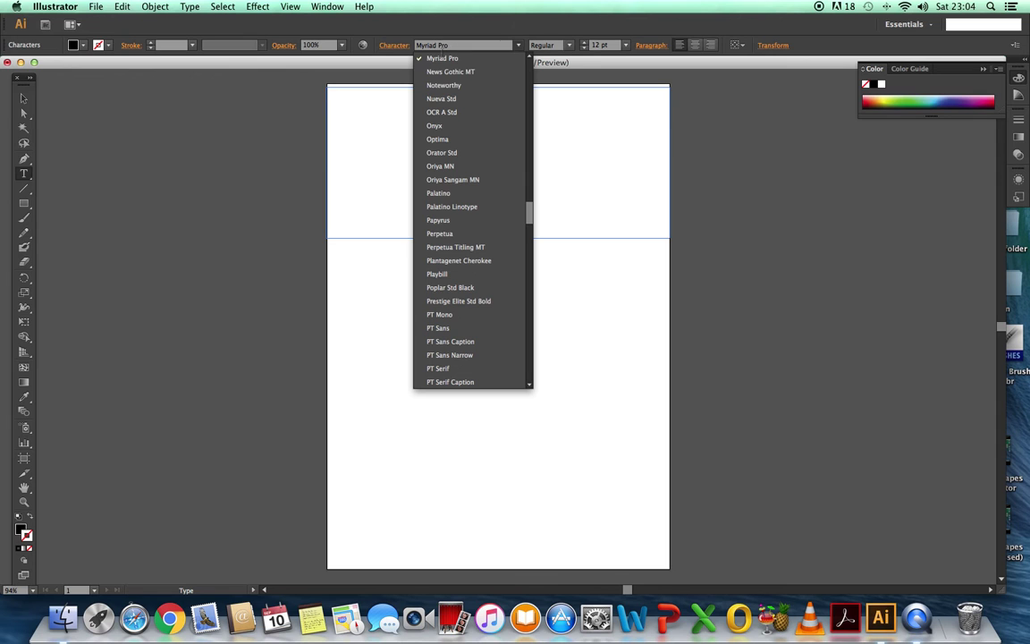
{"action": "left_click", "coordinate": [454, 59]}
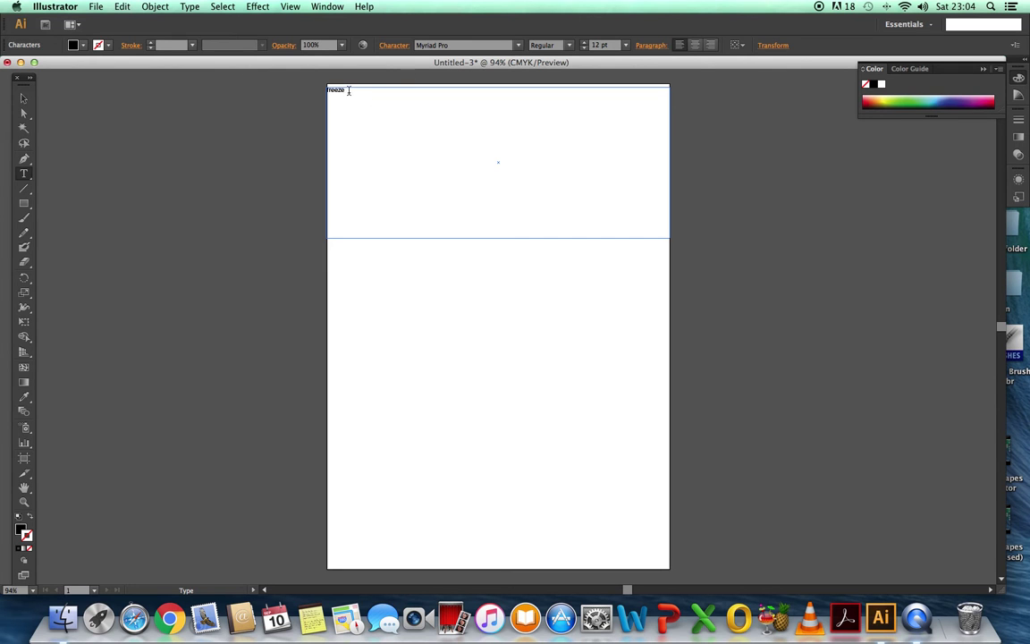
Step: Select the word freeze and set its font size to 200 pt
{"action": "left_click_drag", "start_coordinate": [347, 90], "coordinate": [317, 90]}
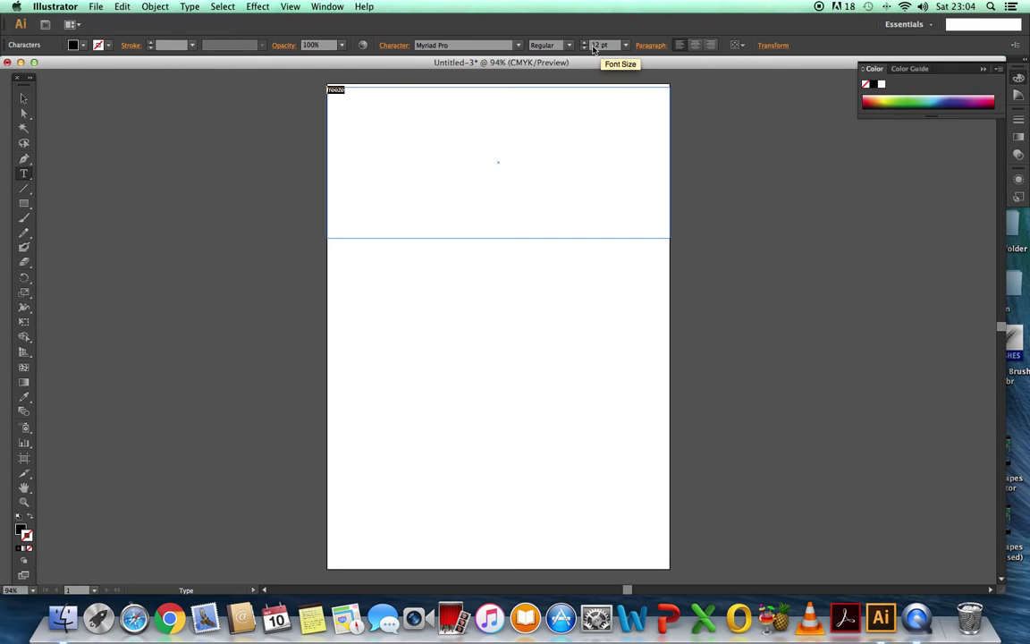
{"action": "left_click", "coordinate": [598, 47]}
{"action": "left_click", "coordinate": [625, 44]}
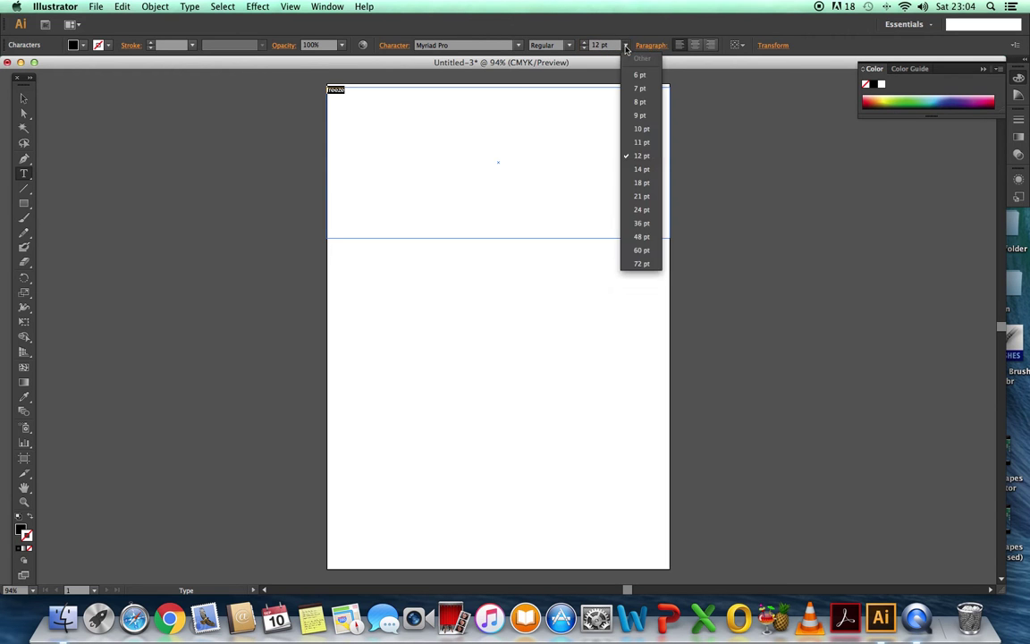
{"action": "left_click", "coordinate": [594, 46]}
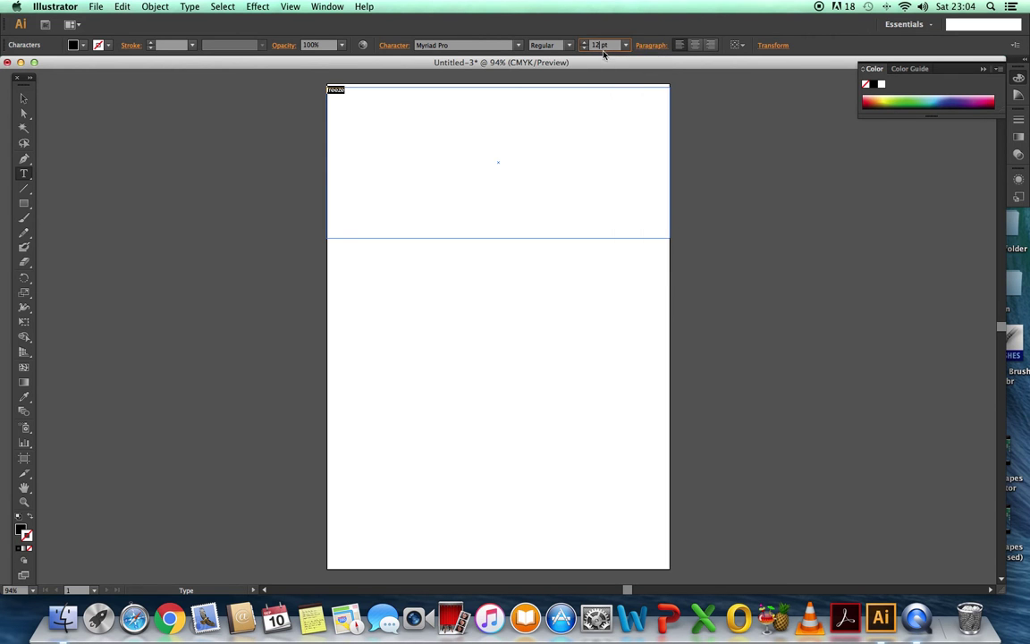
{"action": "type", "text": "1"}
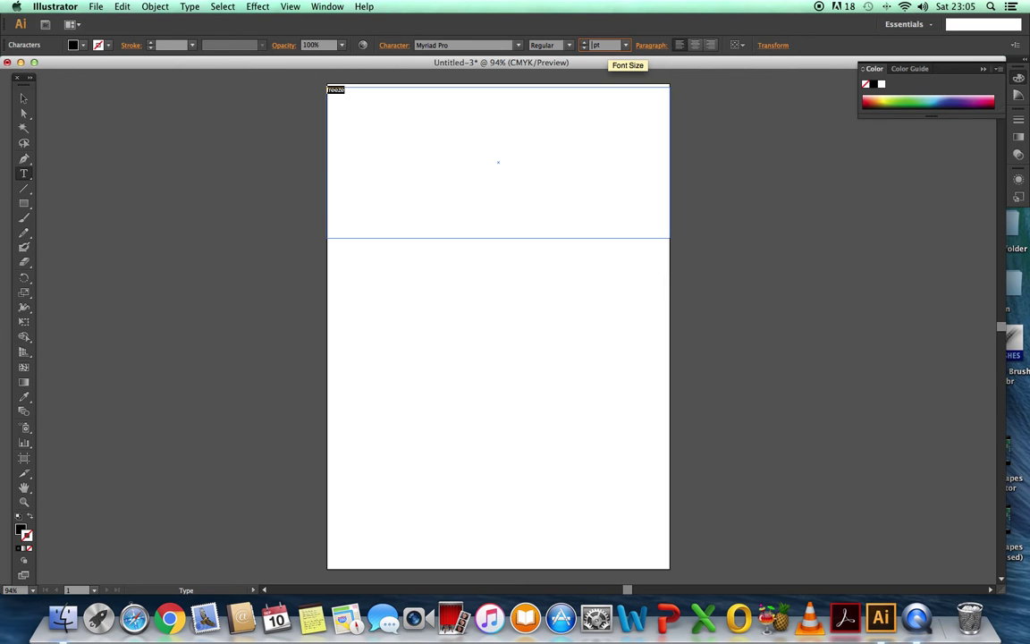
{"action": "type", "text": "00"}
{"action": "key", "text": "Return"}
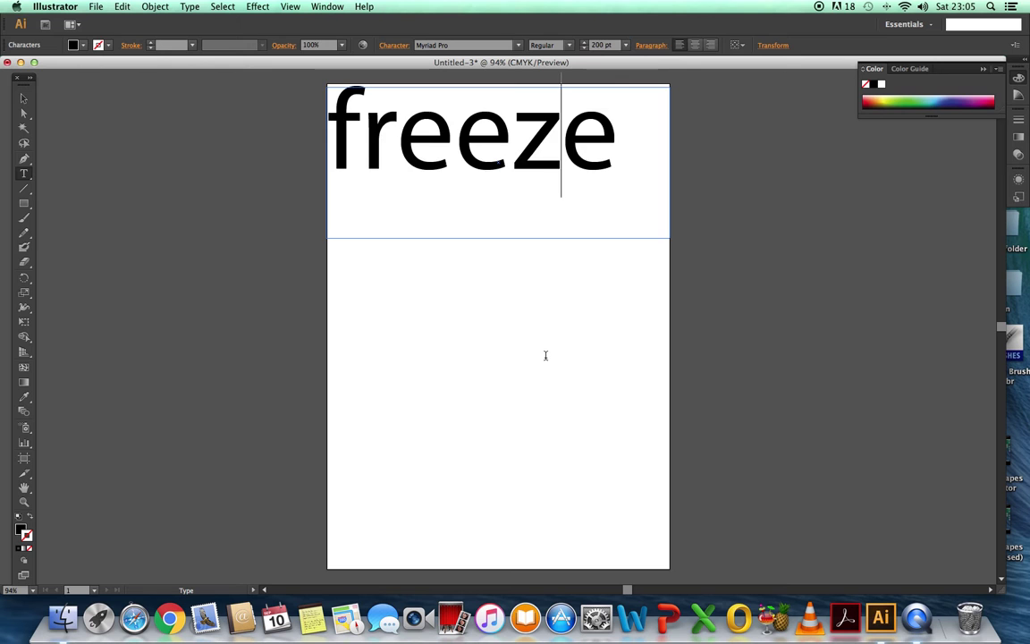
Step: Select the freeze text frame and convert it to outlines via Type > Create Outlines
{"action": "key", "text": "Right"}
{"action": "left_click", "coordinate": [24, 101]}
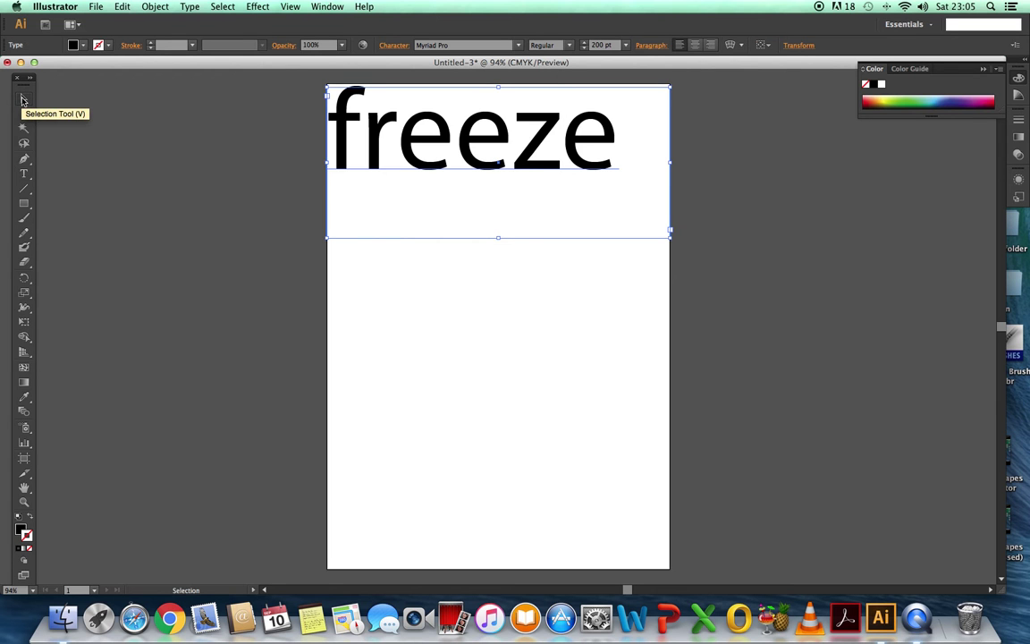
{"action": "left_click", "coordinate": [190, 8]}
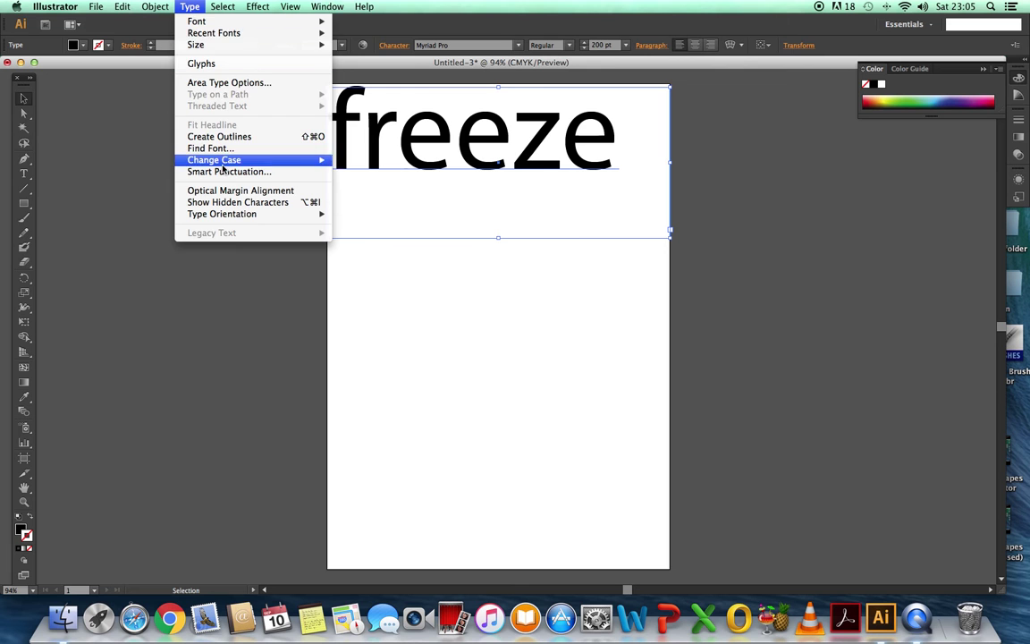
{"action": "left_click", "coordinate": [221, 137]}
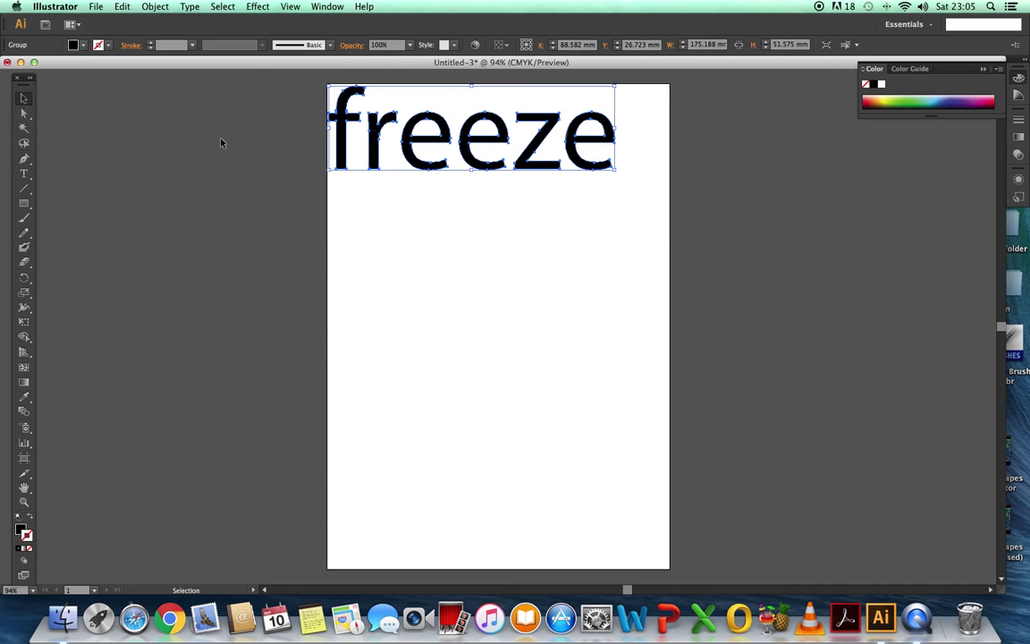
Step: Drag the outlined r below the word so the top reads 'f eeze'
{"action": "left_click", "coordinate": [25, 114]}
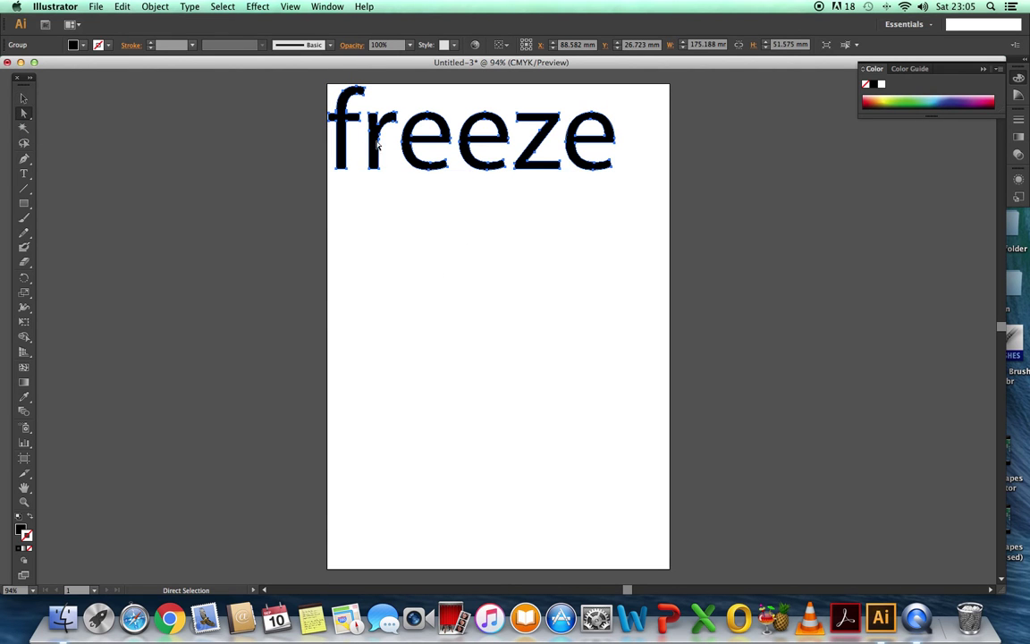
{"action": "mouse_move", "coordinate": [373, 144]}
{"action": "left_mouse_down"}
{"action": "mouse_move", "coordinate": [364, 217]}
{"action": "mouse_move", "coordinate": [370, 306]}
{"action": "mouse_move", "coordinate": [384, 204]}
{"action": "mouse_move", "coordinate": [374, 145]}
{"action": "left_mouse_up"}
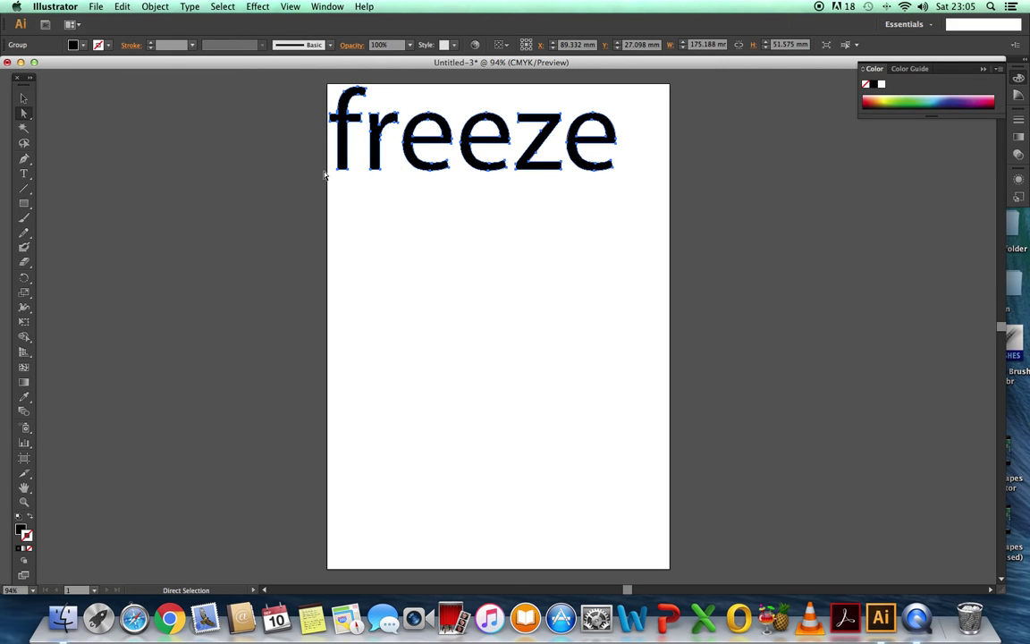
{"action": "left_click", "coordinate": [381, 171]}
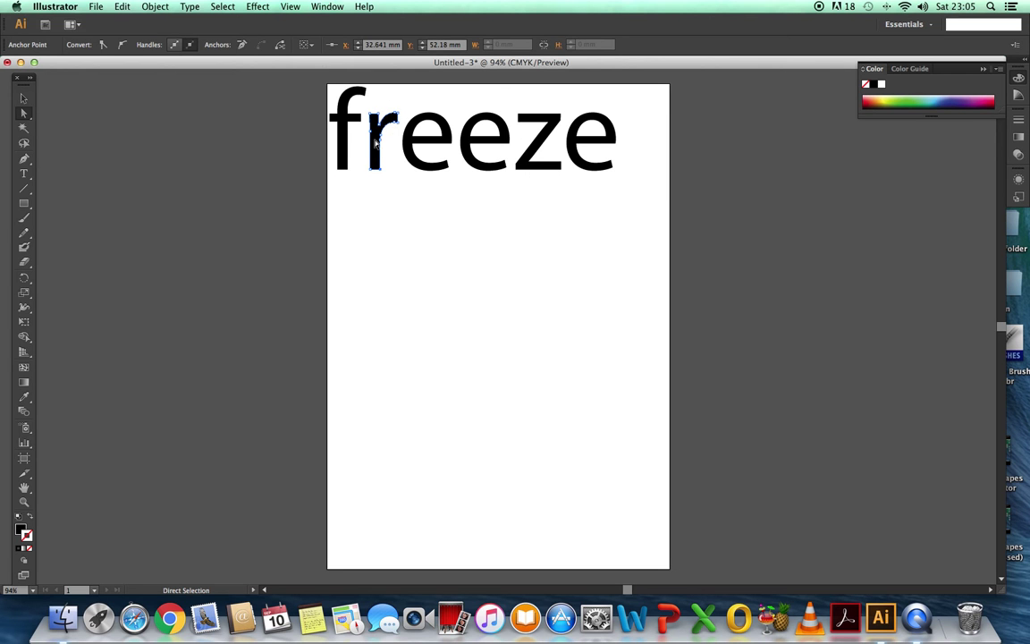
{"action": "left_click_drag", "start_coordinate": [375, 140], "coordinate": [413, 312]}
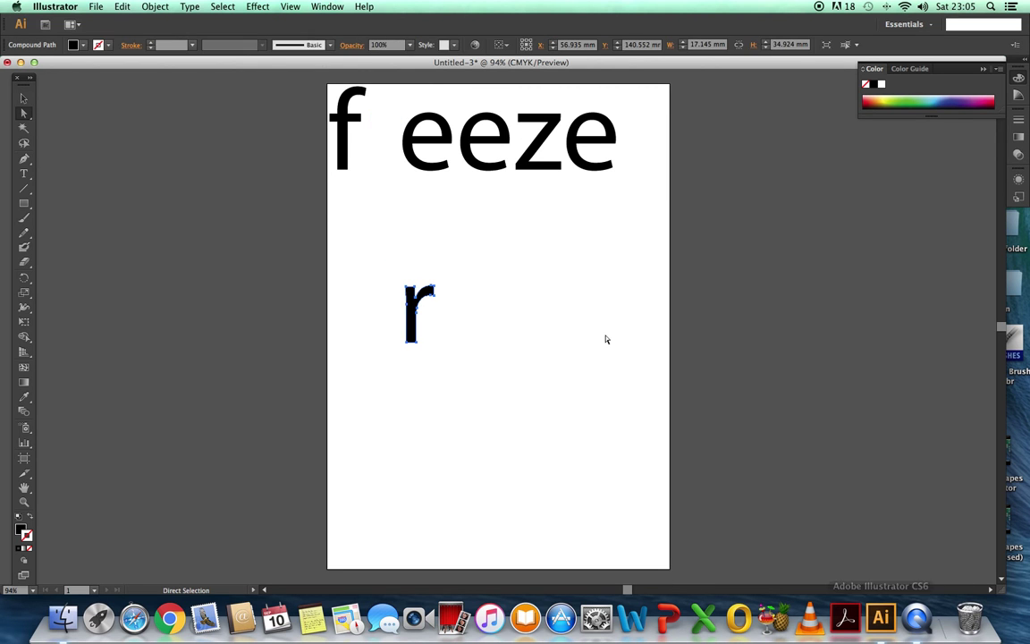
{"action": "left_click", "coordinate": [416, 307]}
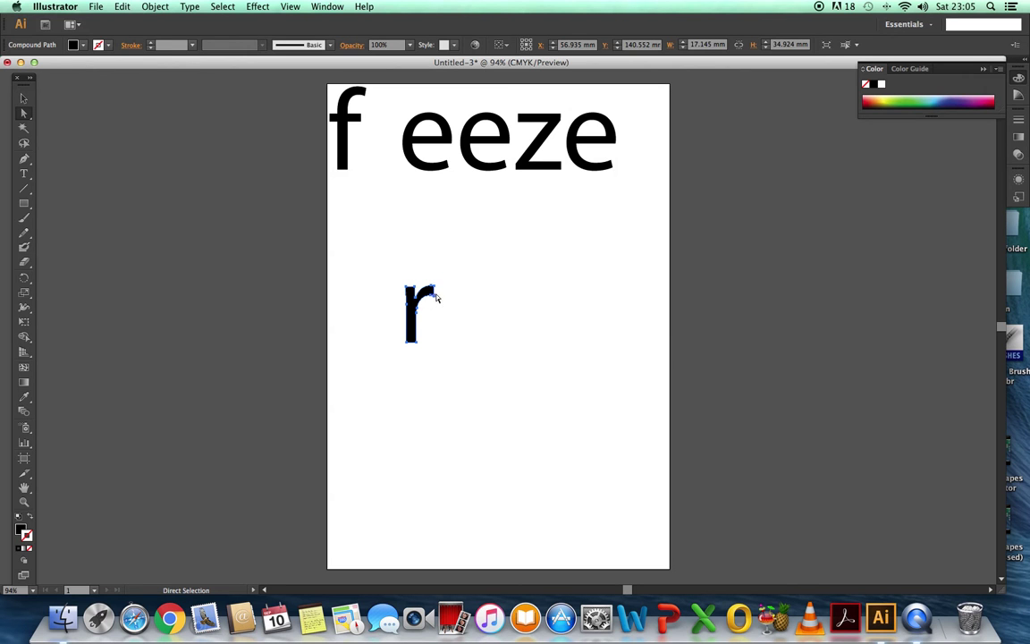
Step: Pull the r's arm, top corner and stem into spikes, then return it between f and e
{"action": "left_click_drag", "start_coordinate": [435, 296], "coordinate": [495, 340]}
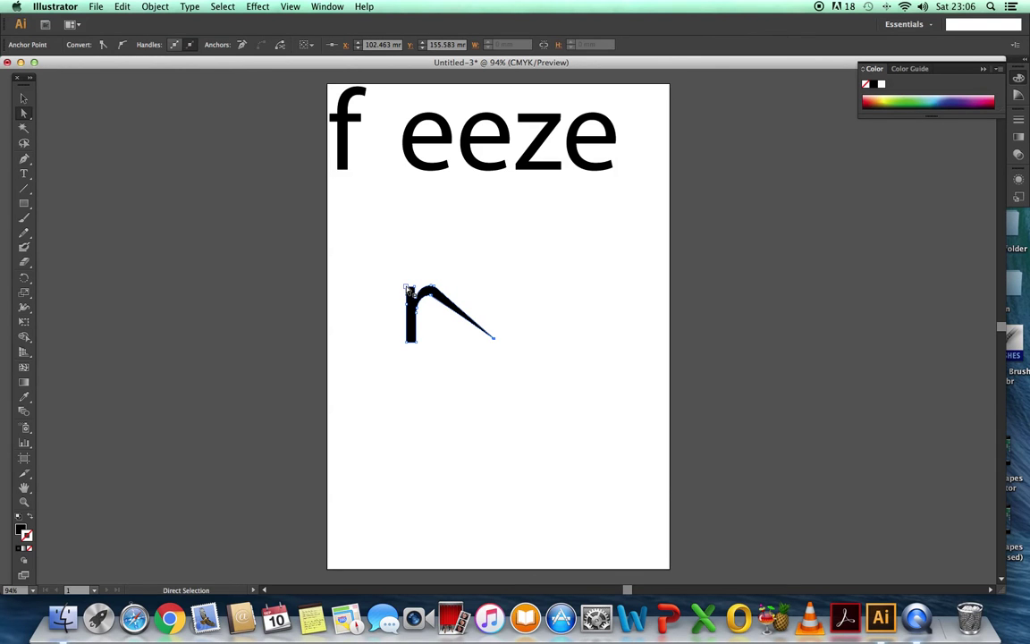
{"action": "left_click_drag", "start_coordinate": [407, 290], "coordinate": [401, 254]}
{"action": "left_click_drag", "start_coordinate": [408, 343], "coordinate": [407, 394]}
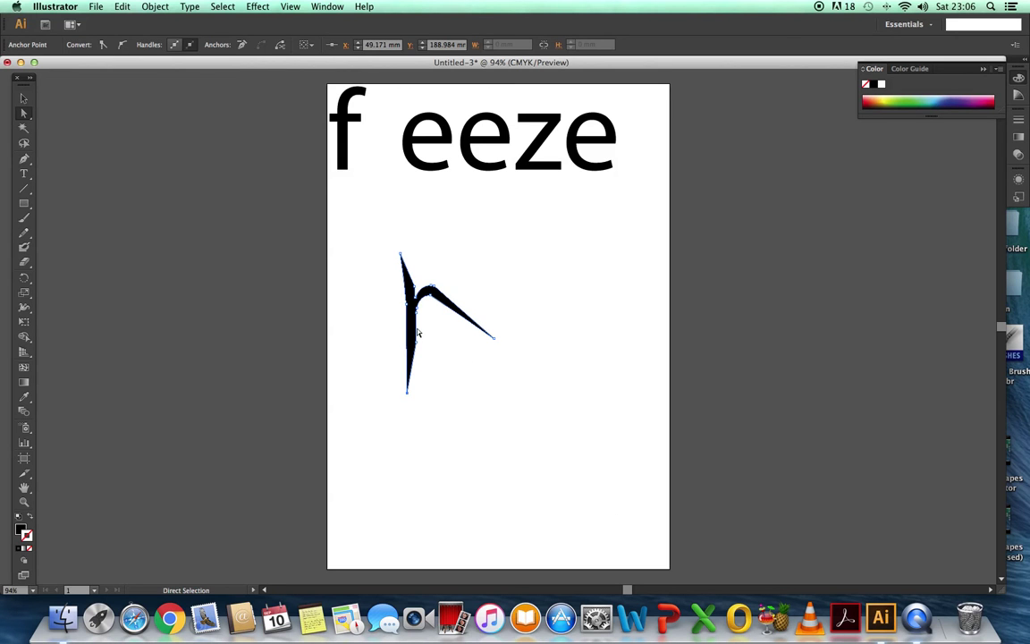
{"action": "left_click_drag", "start_coordinate": [415, 318], "coordinate": [381, 166]}
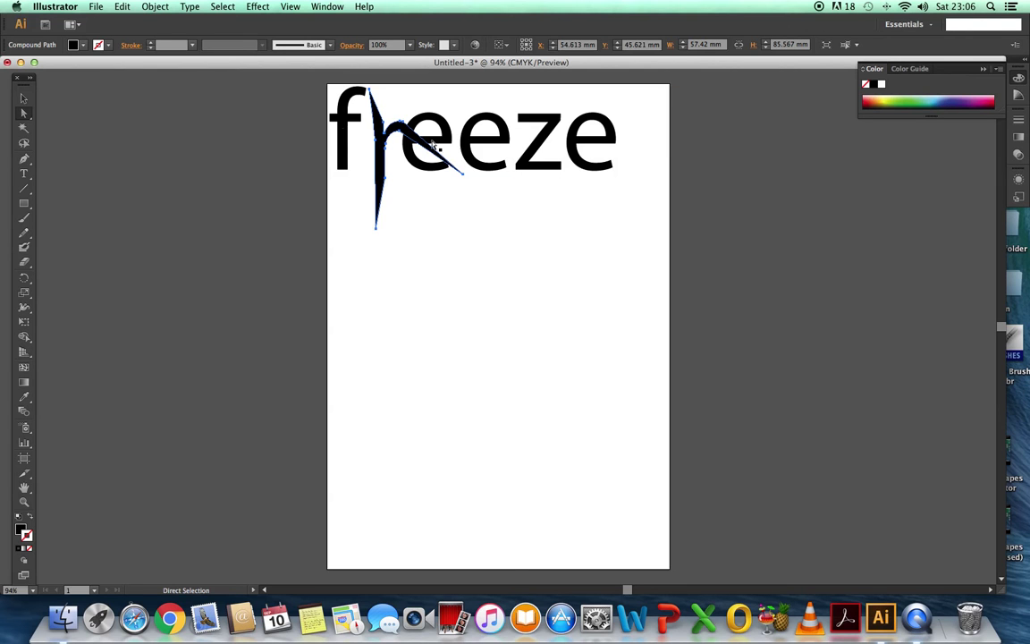
{"action": "left_click", "coordinate": [466, 140]}
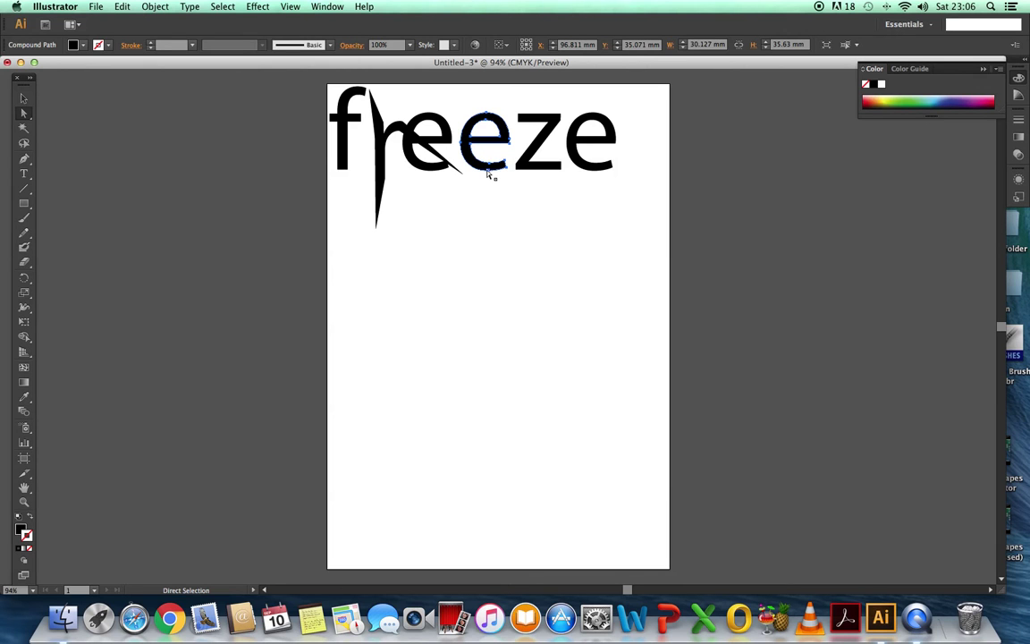
Step: Move the second e below the word and stretch its top, right and bottom into a long spike
{"action": "left_click_drag", "start_coordinate": [465, 152], "coordinate": [482, 370]}
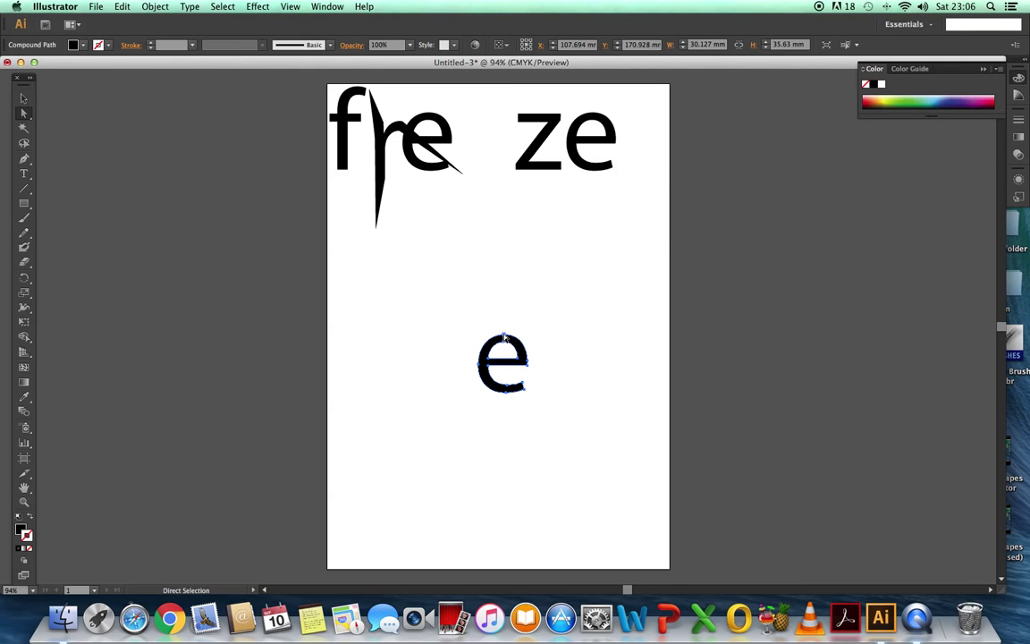
{"action": "left_click_drag", "start_coordinate": [505, 338], "coordinate": [488, 322]}
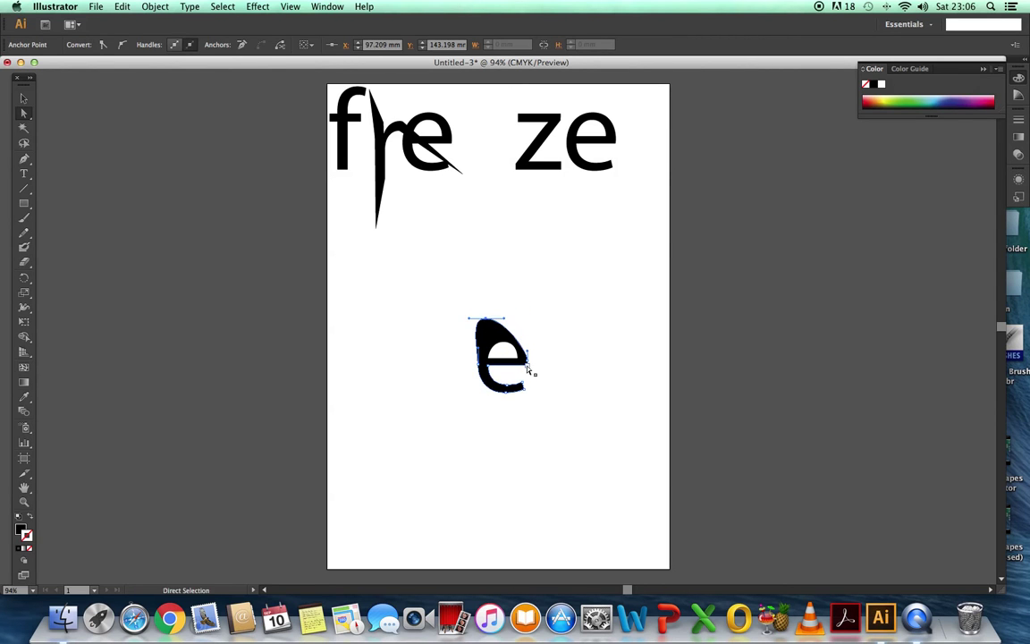
{"action": "left_click_drag", "start_coordinate": [531, 366], "coordinate": [633, 412]}
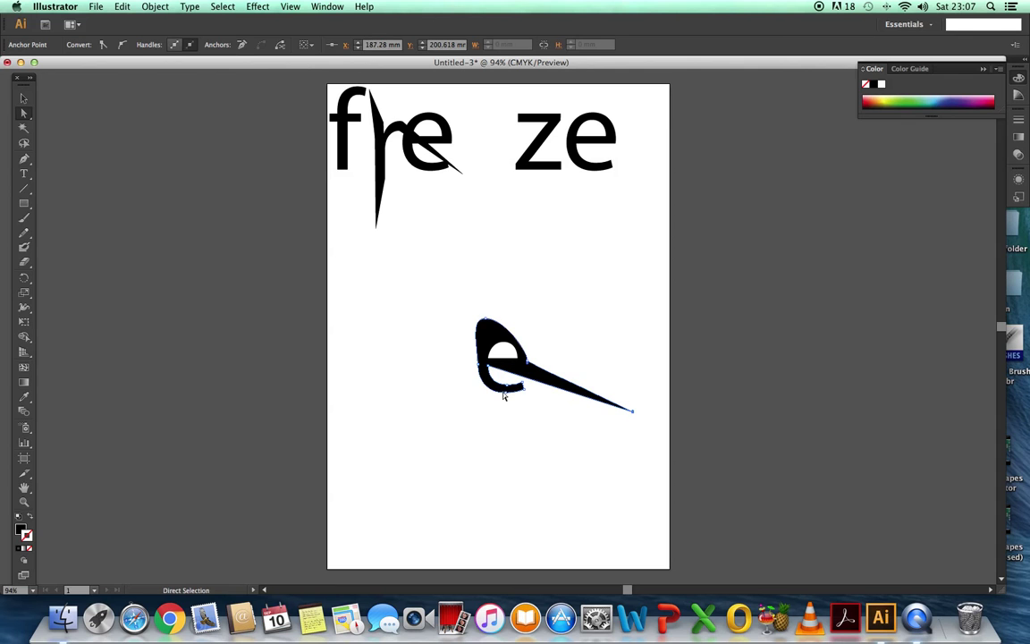
{"action": "left_click_drag", "start_coordinate": [506, 394], "coordinate": [632, 417]}
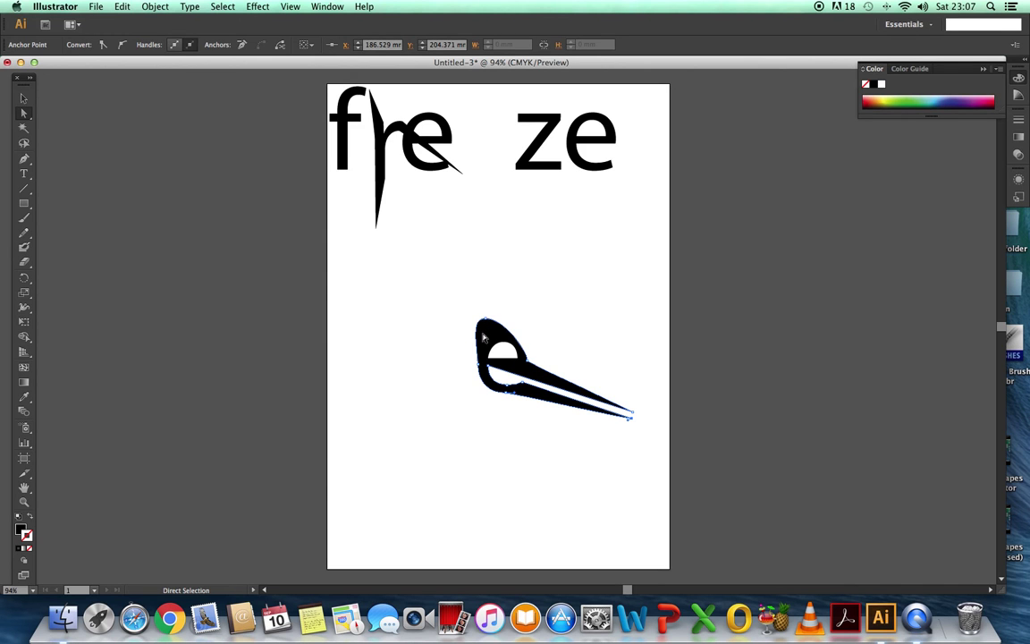
{"action": "left_click", "coordinate": [24, 160]}
{"action": "left_click_drag", "start_coordinate": [31, 167], "coordinate": [75, 178]}
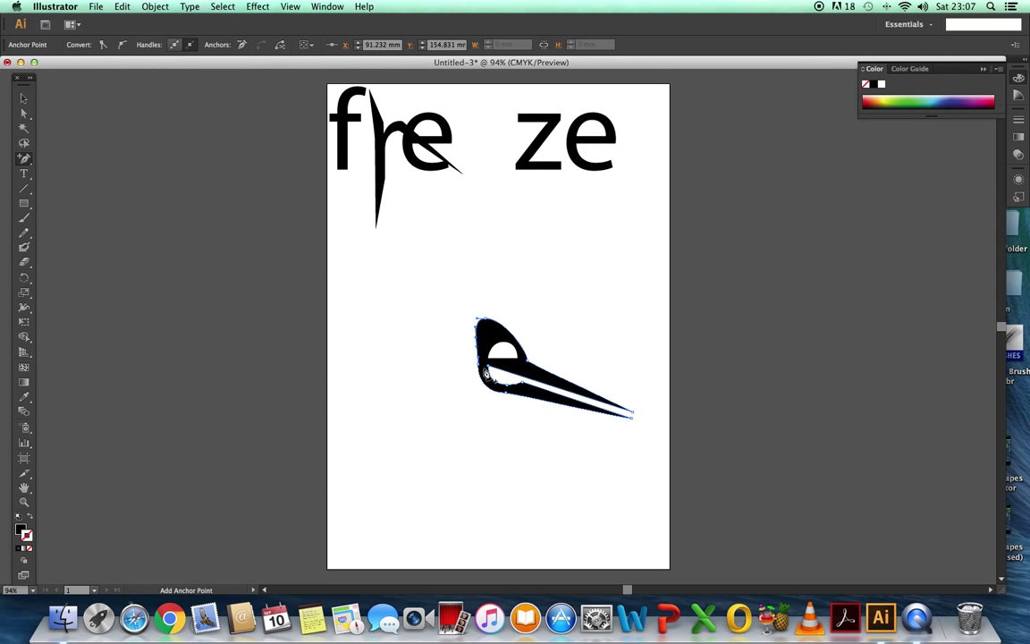
Step: Pull the e's left anchor into a second spike and move the e back after 'fre'
{"action": "left_click", "coordinate": [24, 116]}
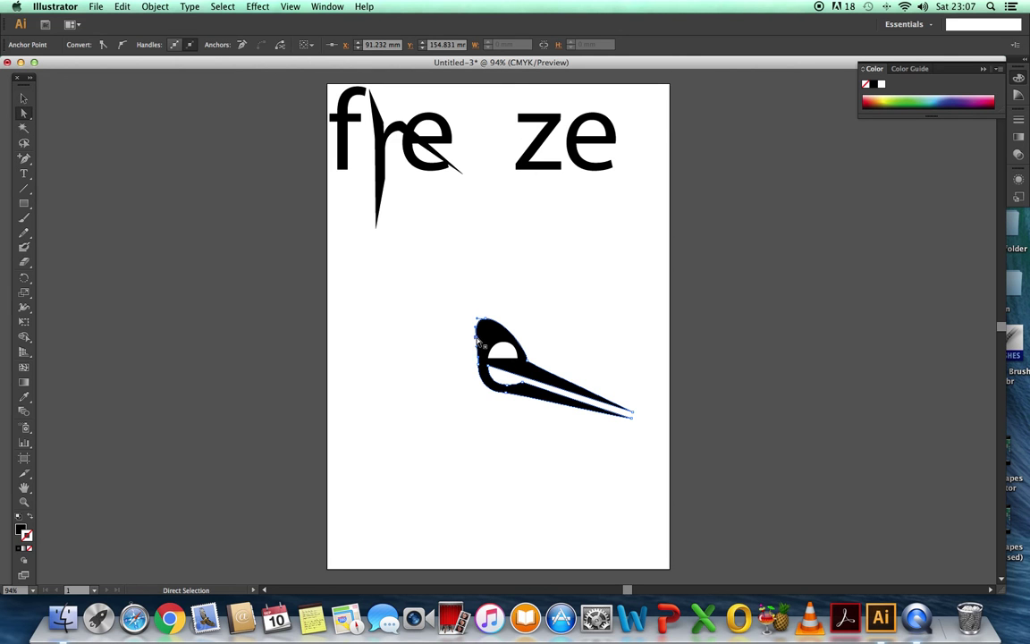
{"action": "left_click_drag", "start_coordinate": [479, 343], "coordinate": [369, 421]}
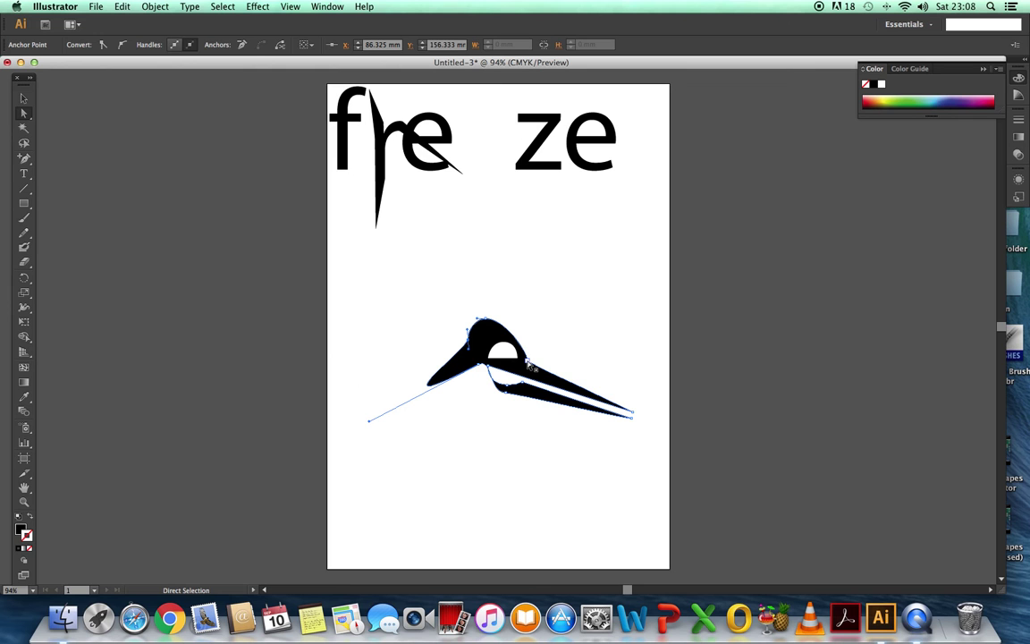
{"action": "left_click", "coordinate": [486, 345]}
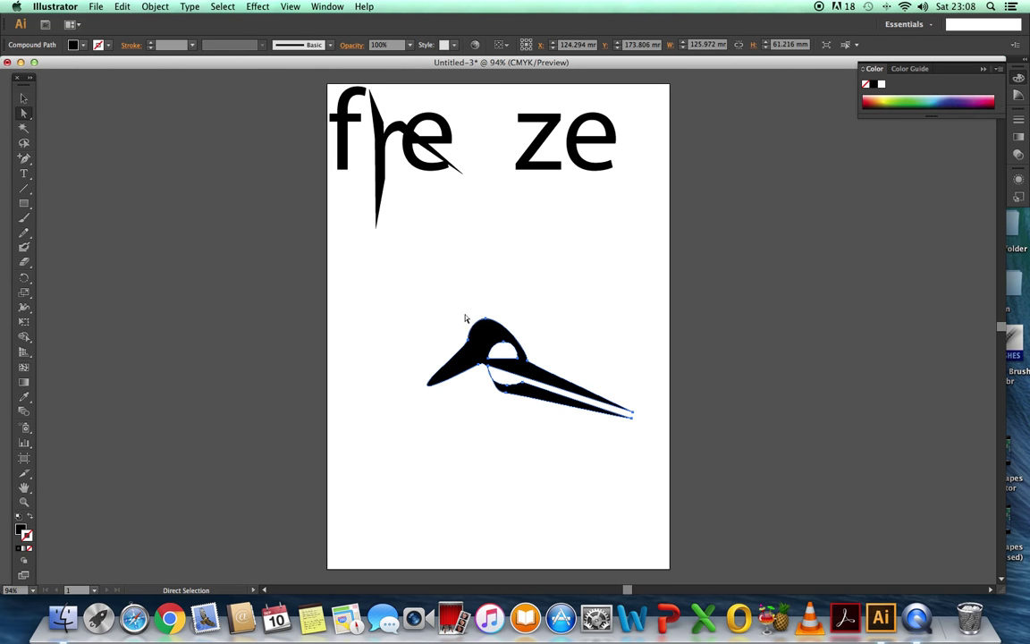
{"action": "left_click_drag", "start_coordinate": [480, 338], "coordinate": [459, 167]}
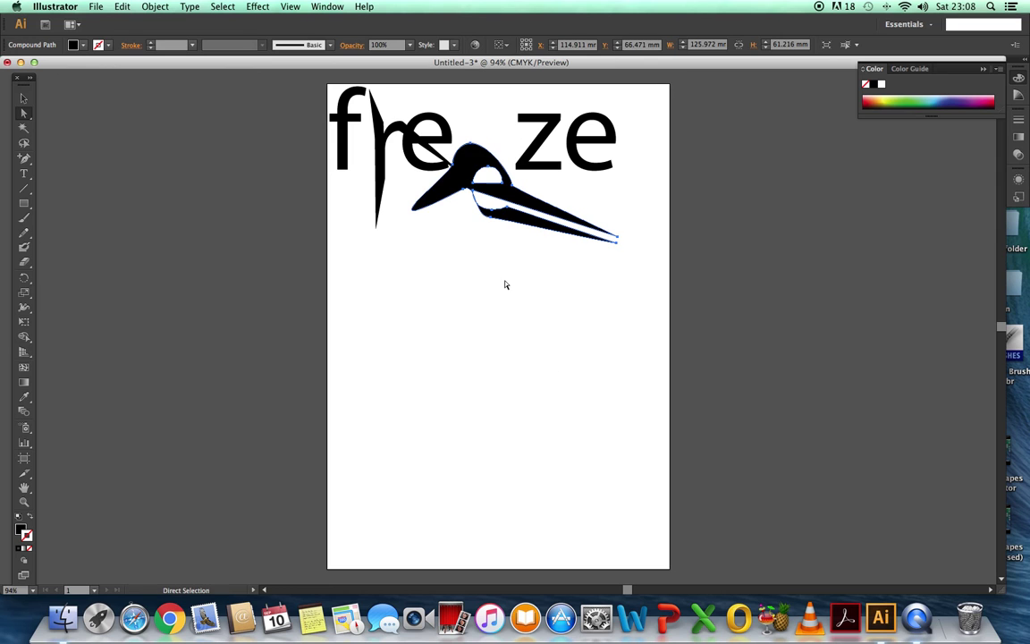
Step: Select the final e and drag it down onto the empty page
{"action": "left_click", "coordinate": [25, 113]}
{"action": "left_click", "coordinate": [612, 140]}
{"action": "left_click", "coordinate": [605, 133]}
{"action": "left_click_drag", "start_coordinate": [610, 130], "coordinate": [517, 386]}
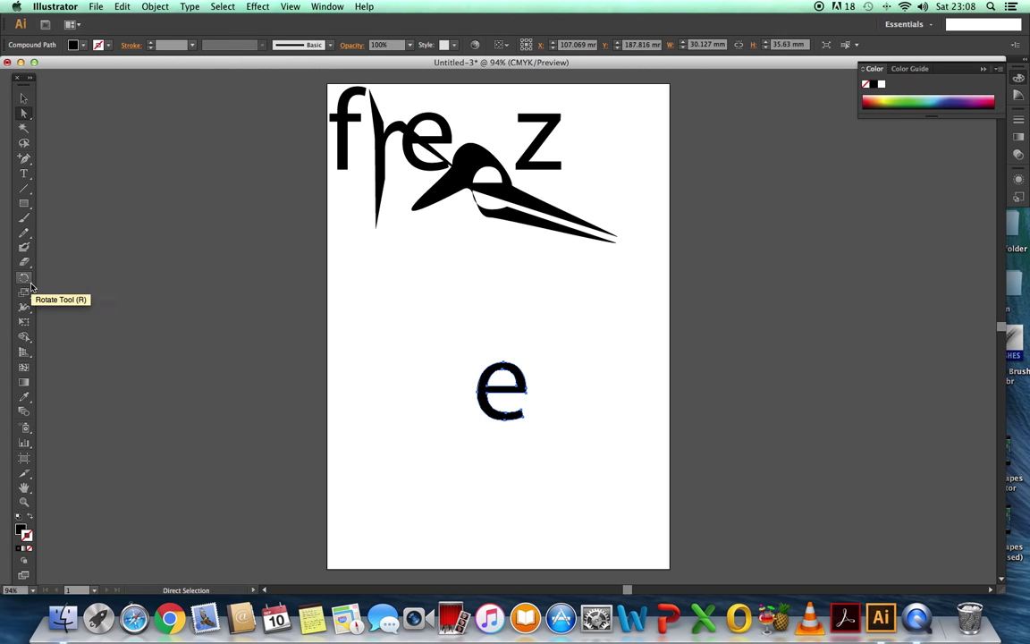
Step: Rotate the final e nearly upside down and place it back after the z
{"action": "mouse_move", "coordinate": [30, 285]}
{"action": "left_mouse_down"}
{"action": "mouse_move", "coordinate": [78, 299]}
{"action": "mouse_move", "coordinate": [83, 280]}
{"action": "mouse_move", "coordinate": [32, 285]}
{"action": "left_mouse_up"}
{"action": "left_click", "coordinate": [31, 281]}
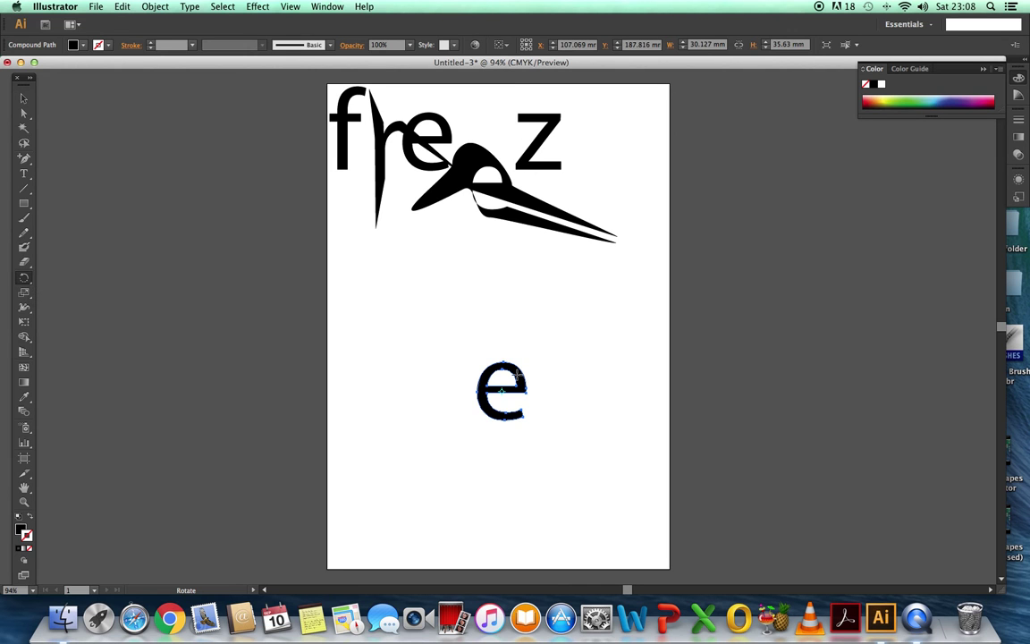
{"action": "left_click_drag", "start_coordinate": [456, 343], "coordinate": [571, 405]}
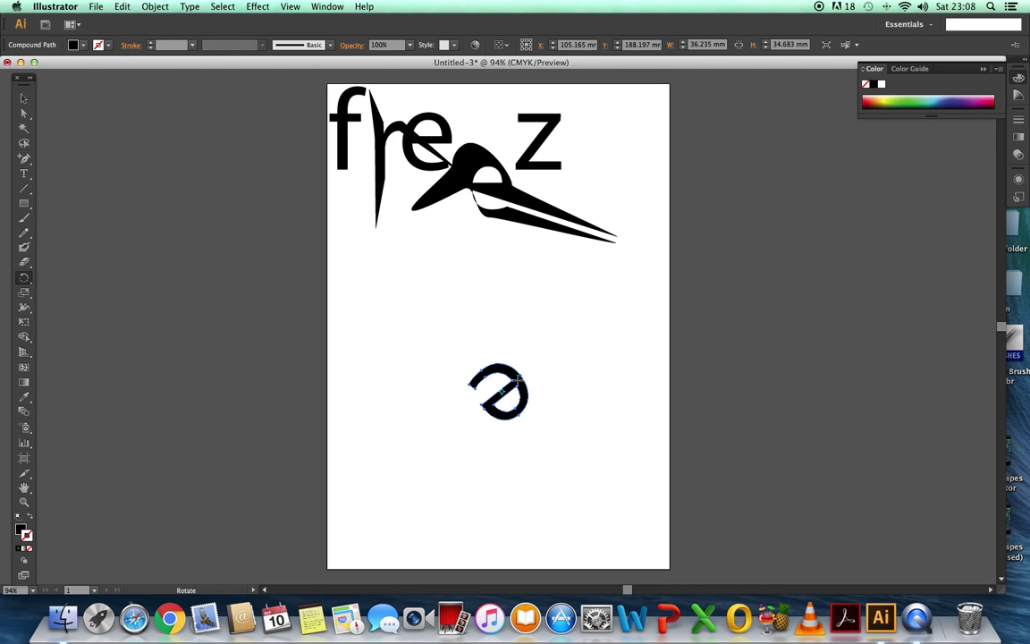
{"action": "left_click", "coordinate": [25, 114]}
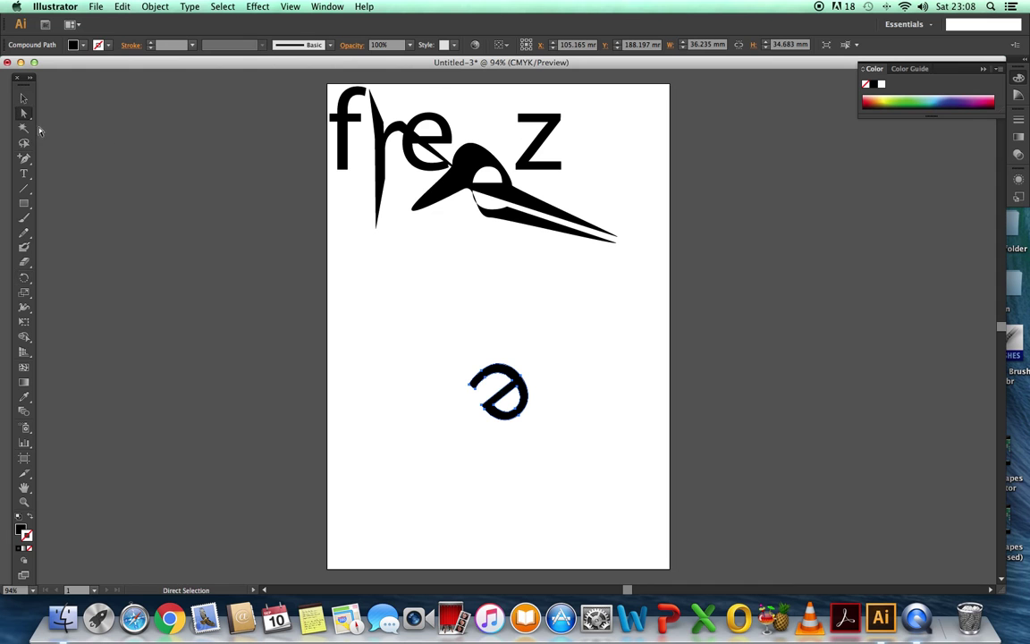
{"action": "left_click_drag", "start_coordinate": [506, 373], "coordinate": [585, 134]}
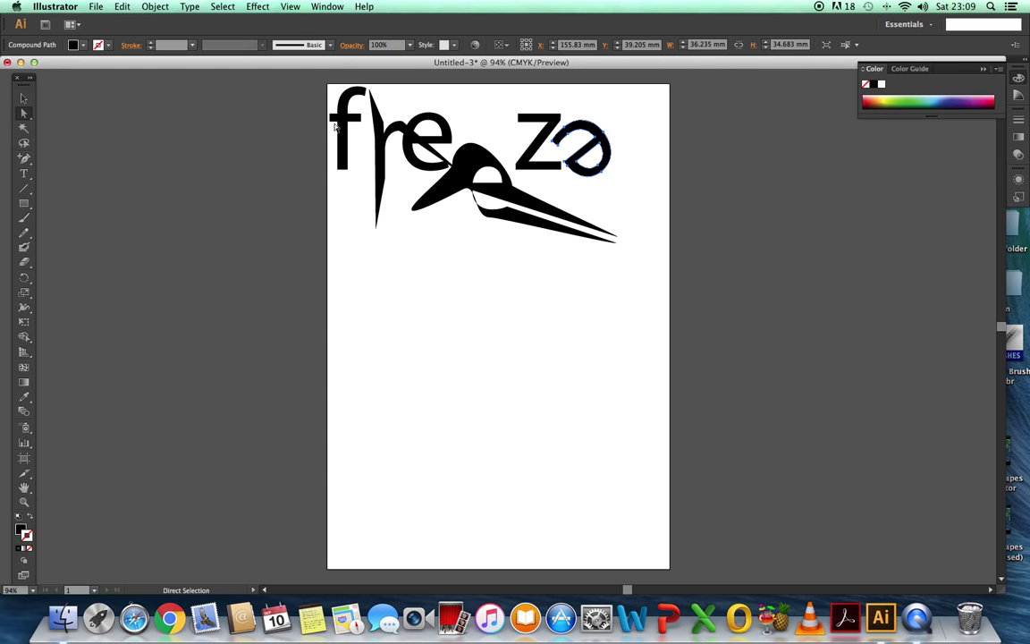
Step: Drag the f out of the word down to the middle of the empty page
{"action": "left_click_drag", "start_coordinate": [336, 126], "coordinate": [401, 341]}
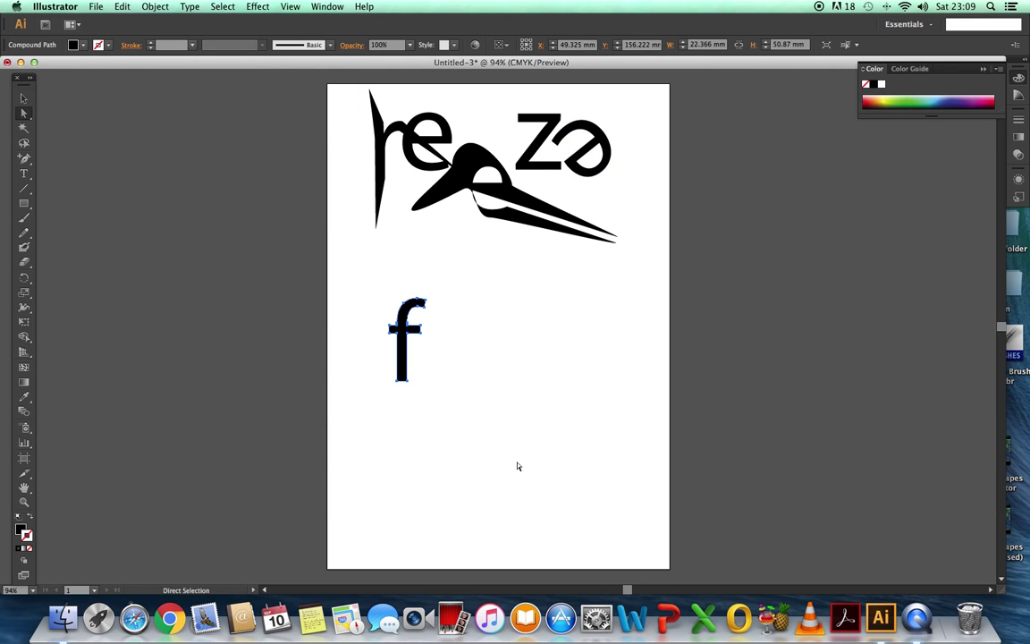
{"action": "left_click", "coordinate": [30, 313]}
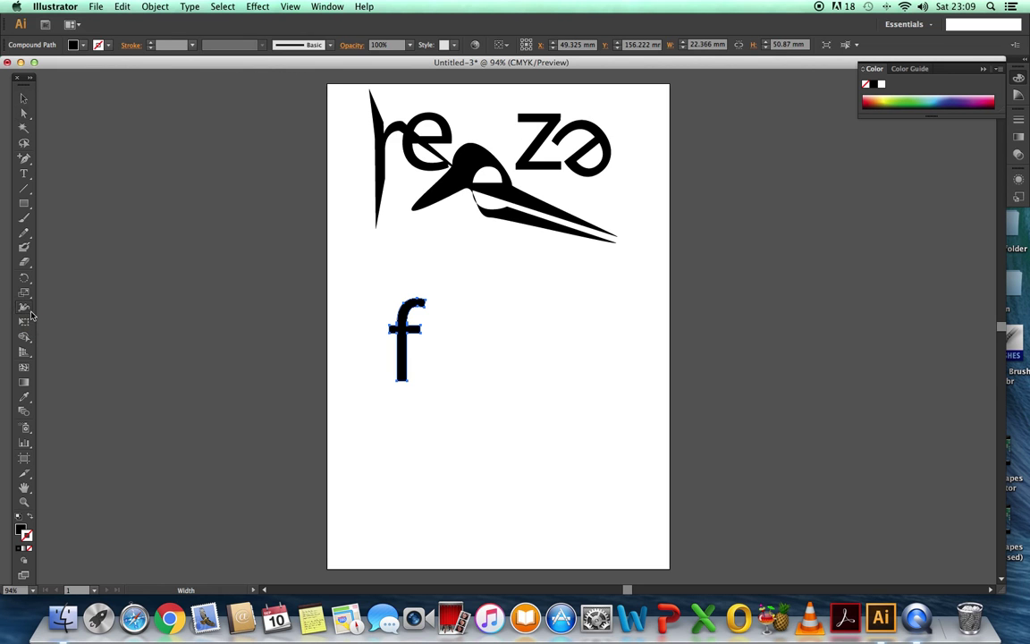
{"action": "left_click", "coordinate": [32, 313]}
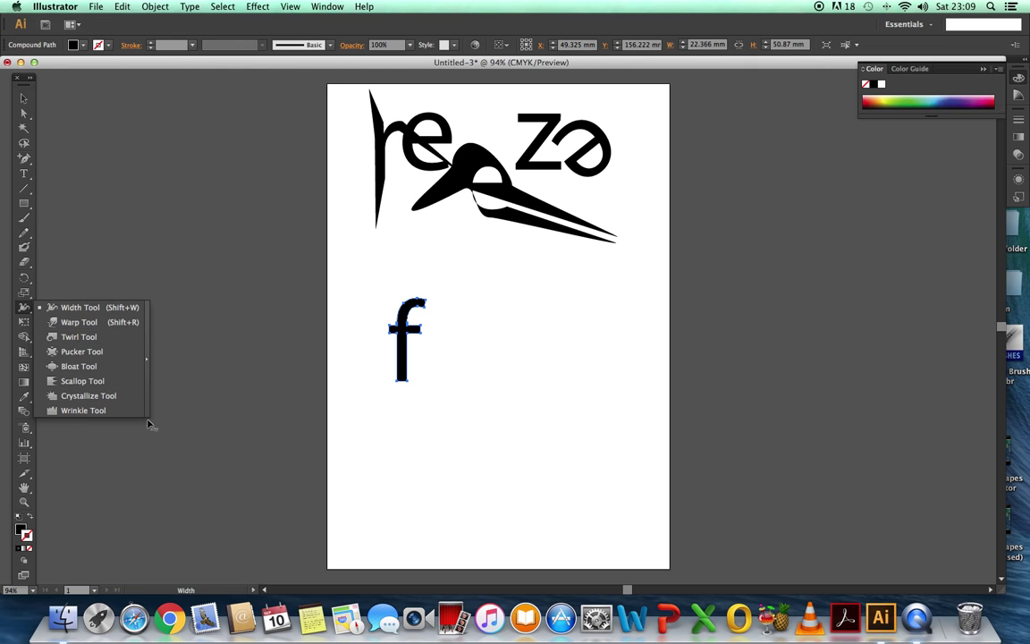
Step: Crystallize the f's top, stem bottom and upper left, then move it left beside the page
{"action": "left_click", "coordinate": [81, 396]}
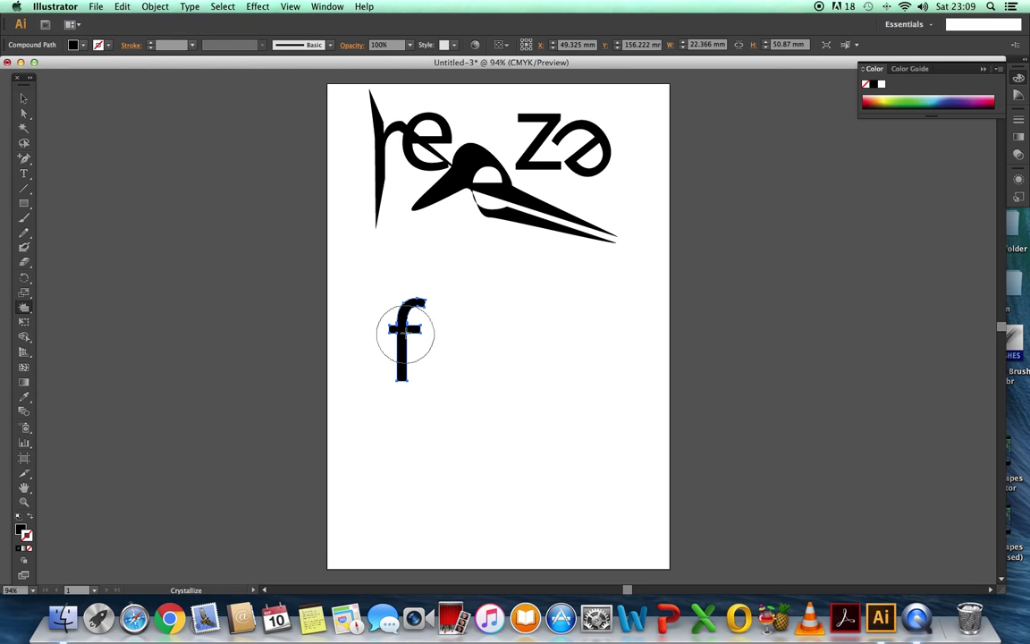
{"action": "left_click_drag", "start_coordinate": [424, 303], "coordinate": [453, 301]}
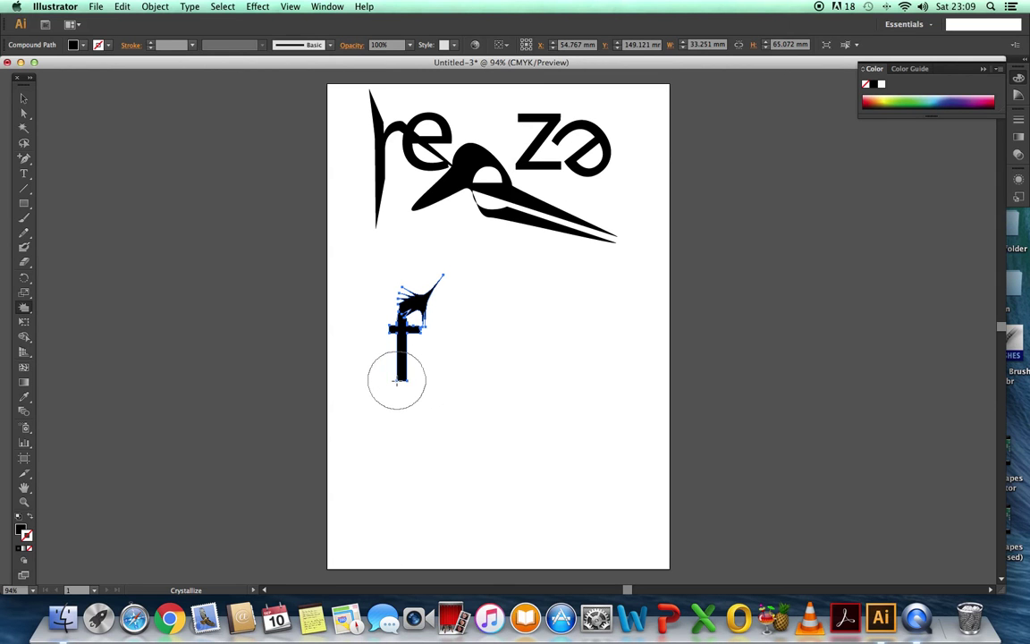
{"action": "mouse_move", "coordinate": [399, 382]}
{"action": "left_mouse_down"}
{"action": "mouse_move", "coordinate": [398, 413]}
{"action": "mouse_move", "coordinate": [398, 394]}
{"action": "mouse_move", "coordinate": [420, 377]}
{"action": "mouse_move", "coordinate": [473, 415]}
{"action": "mouse_move", "coordinate": [491, 446]}
{"action": "left_mouse_up"}
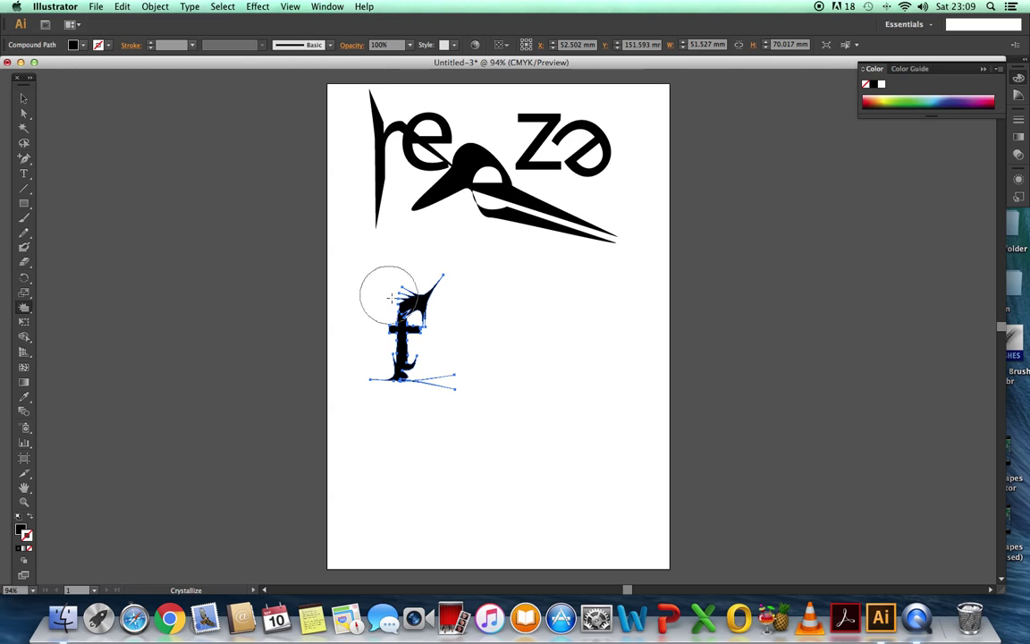
{"action": "mouse_move", "coordinate": [391, 287]}
{"action": "left_mouse_down"}
{"action": "mouse_move", "coordinate": [394, 328]}
{"action": "mouse_move", "coordinate": [365, 295]}
{"action": "left_mouse_up"}
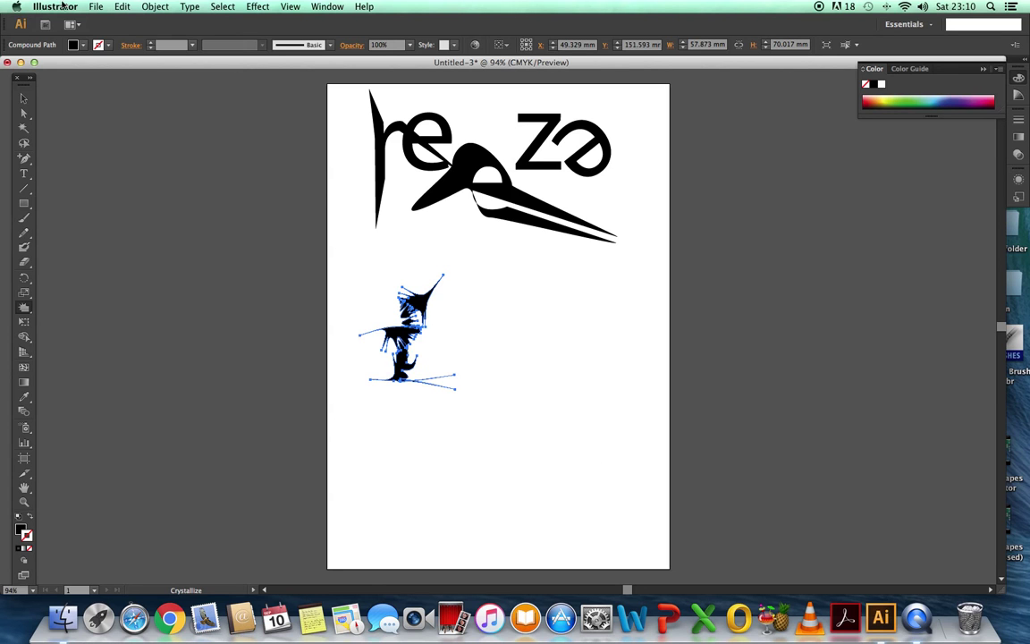
{"action": "left_click", "coordinate": [24, 116]}
{"action": "left_click_drag", "start_coordinate": [394, 338], "coordinate": [247, 374]}
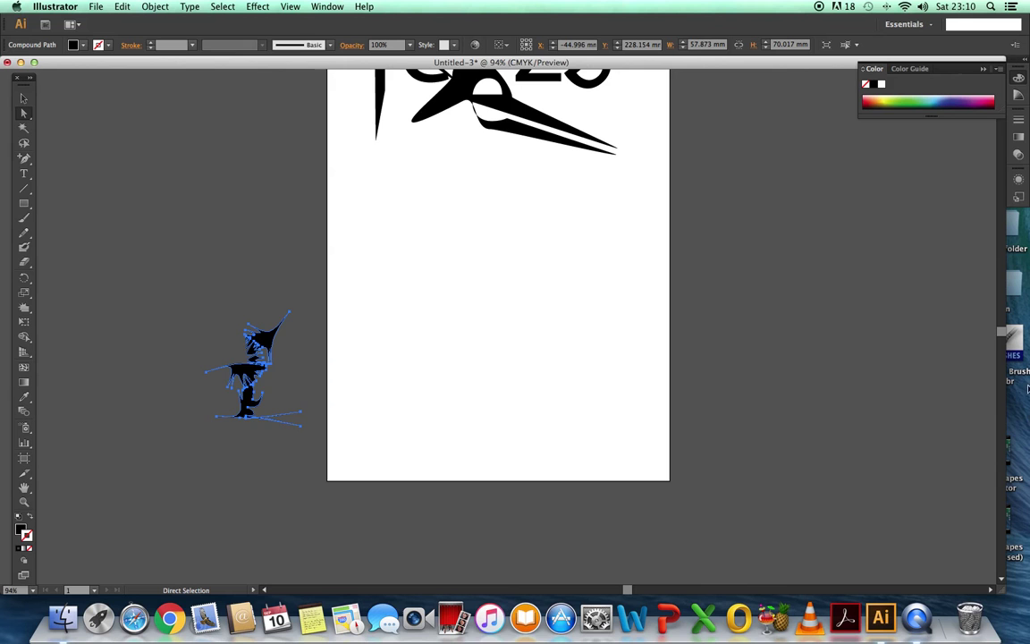
Step: Move the crystallized f to the top-left, in front of 're', so the word reads 'freeze'
{"action": "scroll", "coordinate": [1002, 337], "scroll_direction": "up", "scroll_amount": 10}
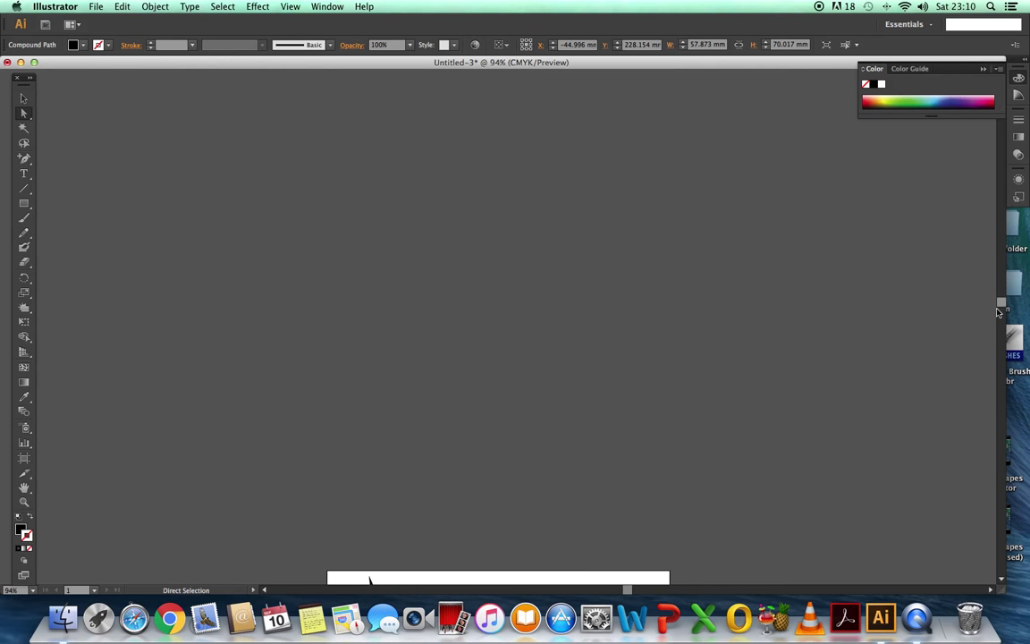
{"action": "scroll", "coordinate": [1003, 337], "scroll_direction": "down", "scroll_amount": 8}
{"action": "scroll", "coordinate": [1003, 334], "scroll_direction": "down", "scroll_amount": 3}
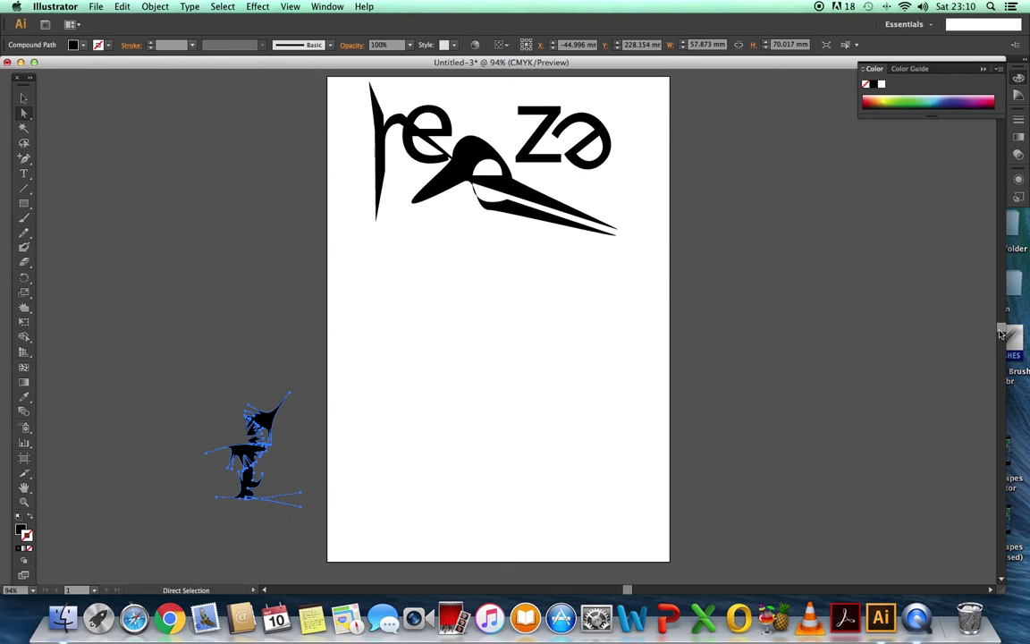
{"action": "left_click_drag", "start_coordinate": [282, 417], "coordinate": [368, 131]}
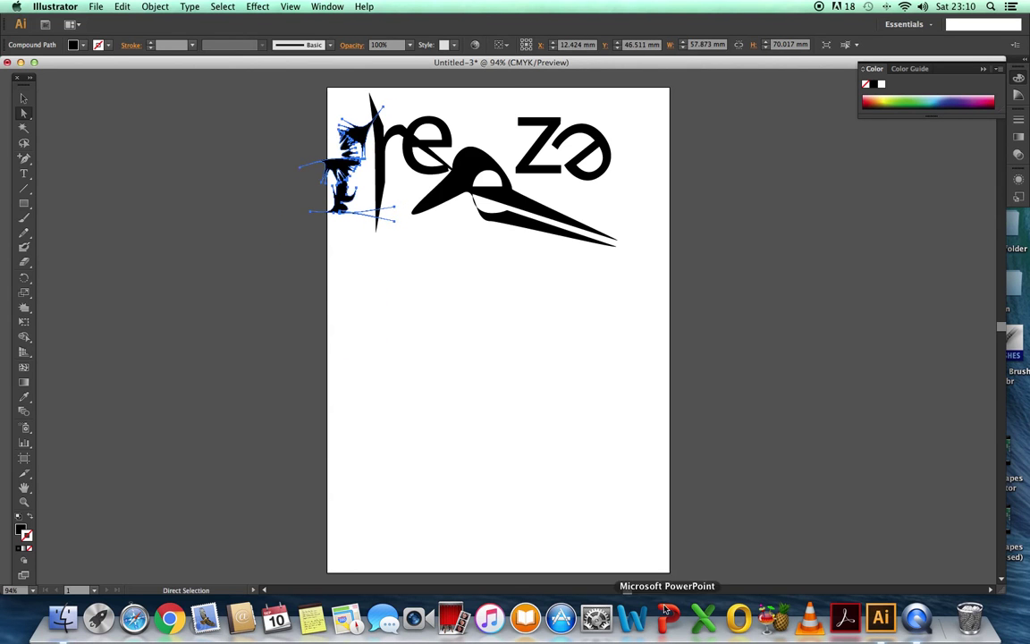
{"action": "left_click", "coordinate": [406, 366]}
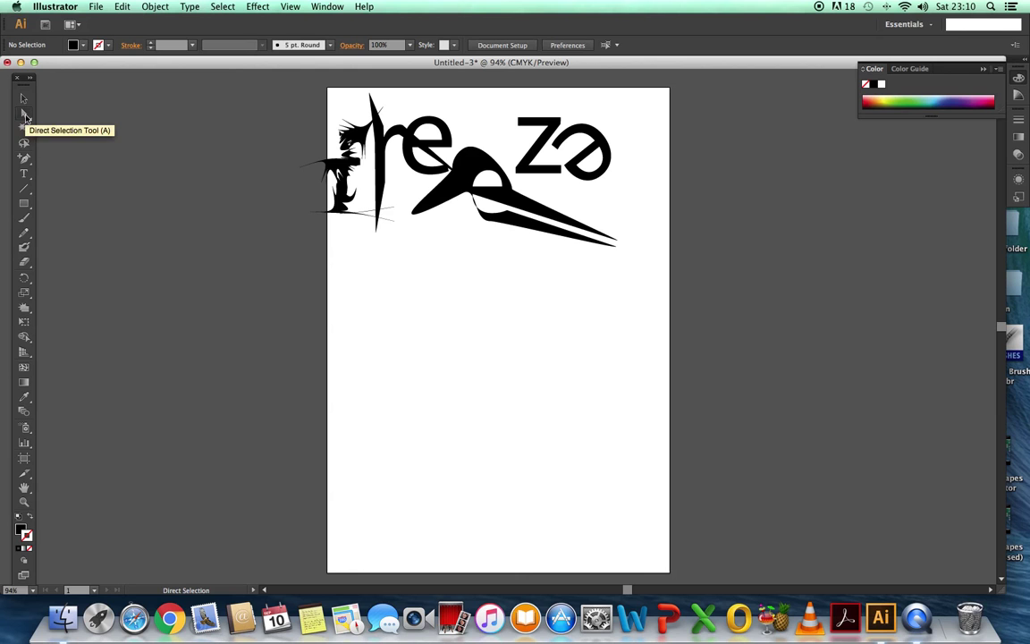
Step: Fill the long spiked e red, shift it up-left against 're', and select the e in 're'
{"action": "left_click", "coordinate": [469, 168]}
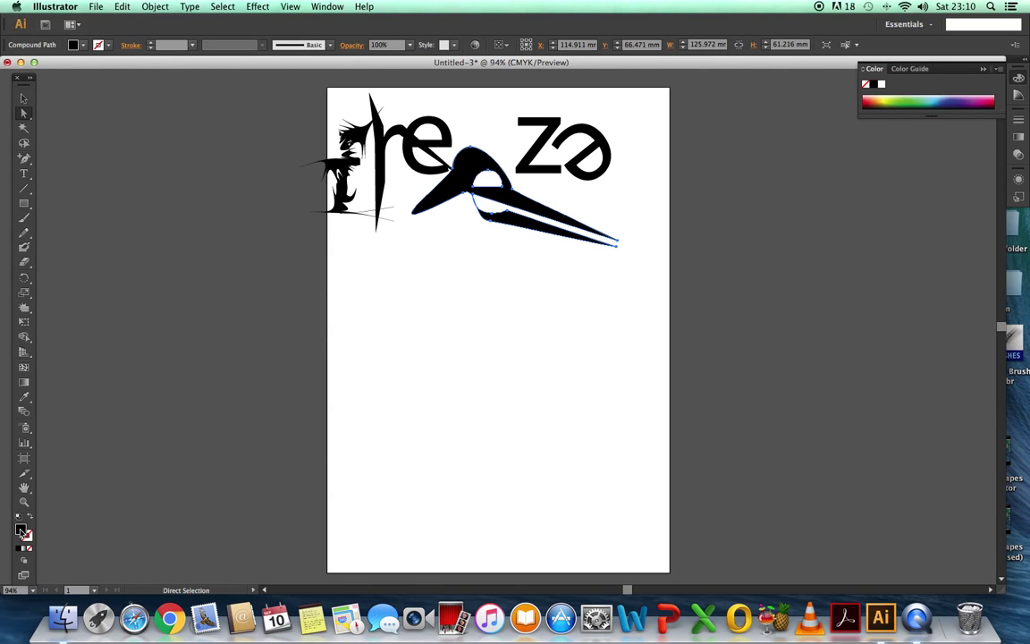
{"action": "left_click", "coordinate": [991, 99]}
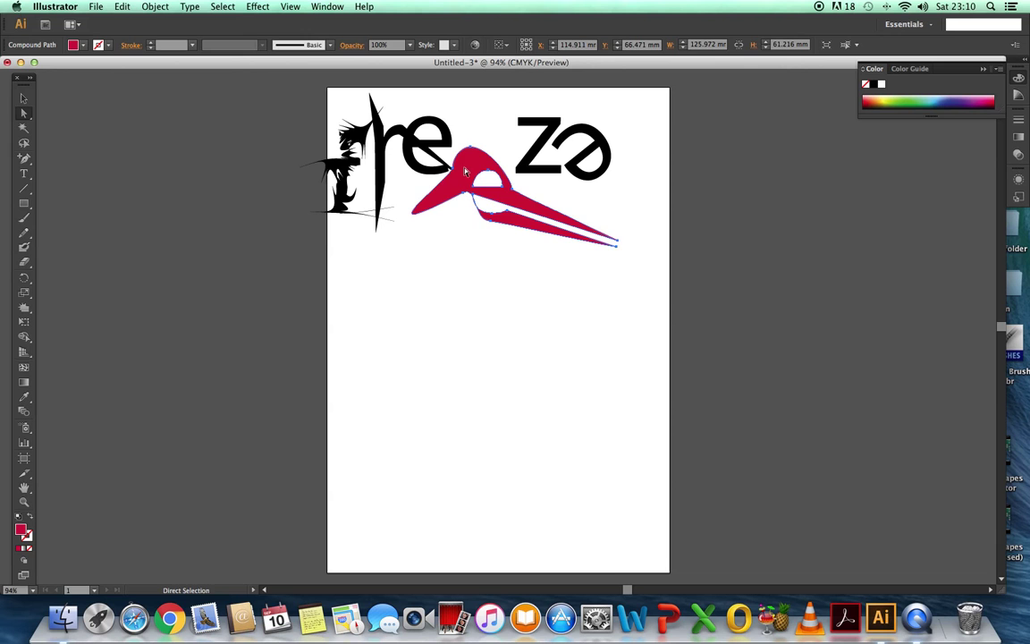
{"action": "left_click_drag", "start_coordinate": [466, 171], "coordinate": [443, 145]}
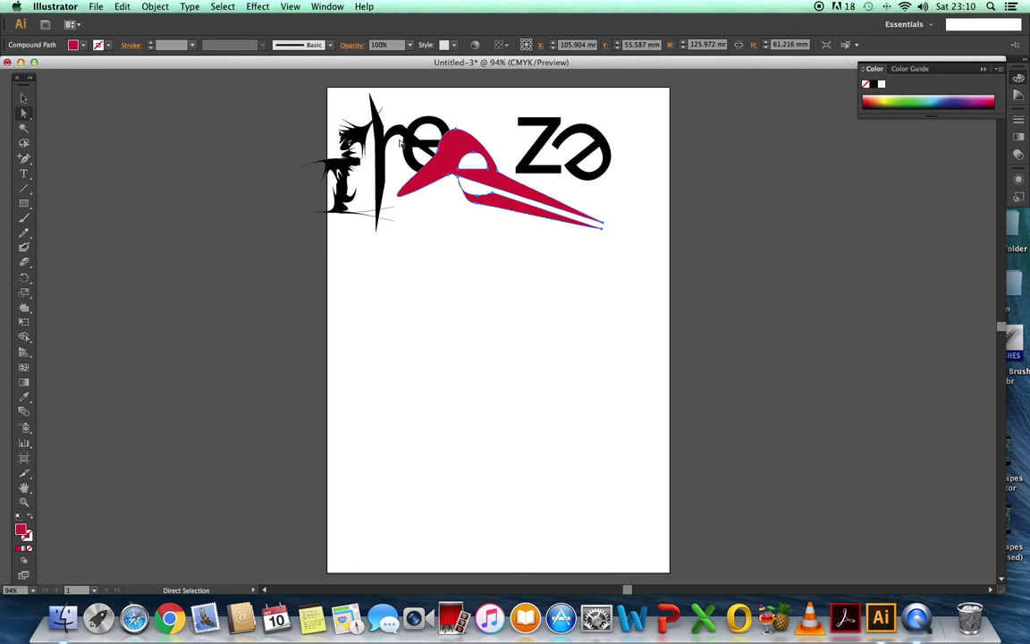
{"action": "left_click", "coordinate": [414, 131]}
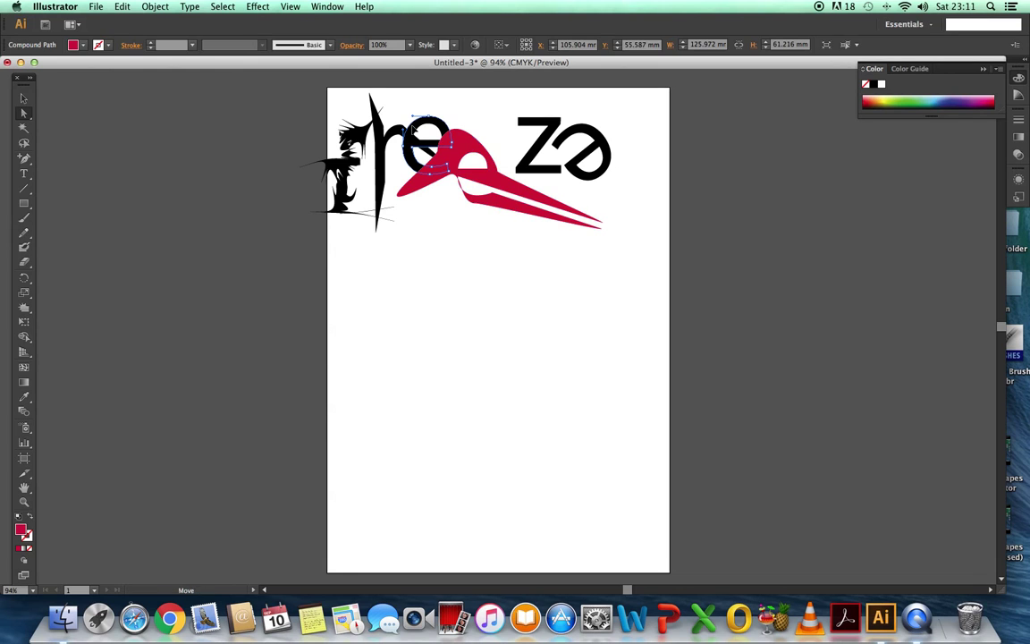
Step: Fill the selected e purple and drag it down-left to overlap the crystallized f
{"action": "left_click", "coordinate": [970, 100]}
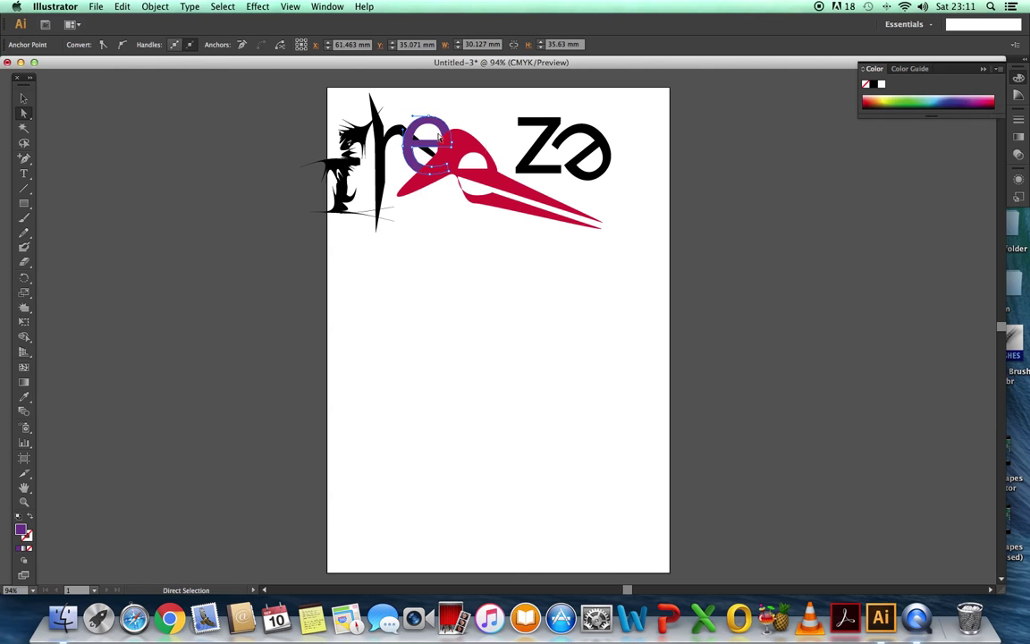
{"action": "left_click_drag", "start_coordinate": [439, 126], "coordinate": [388, 168]}
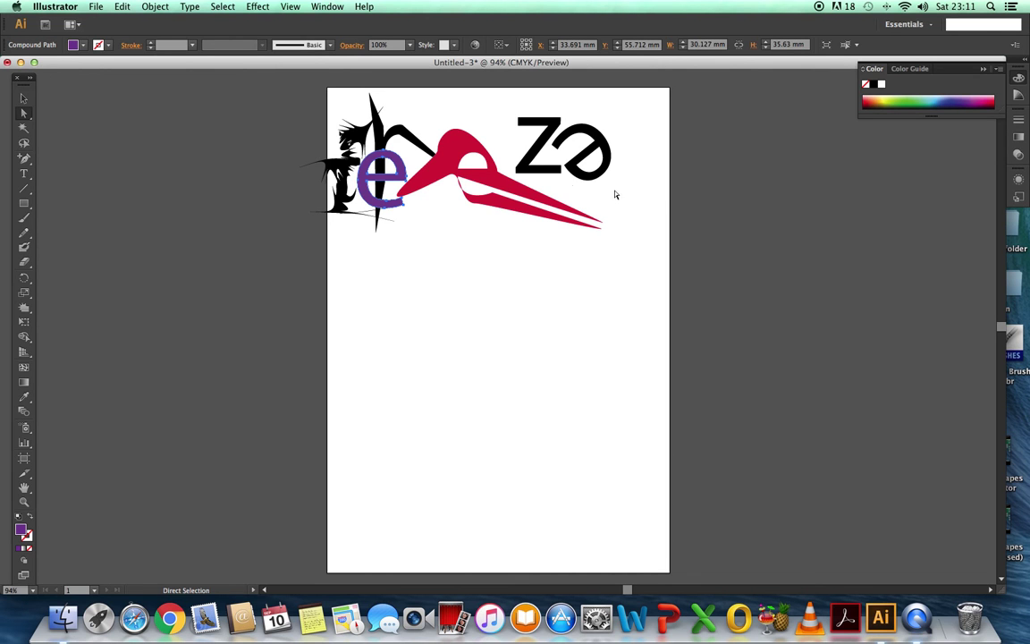
{"action": "left_click", "coordinate": [450, 303]}
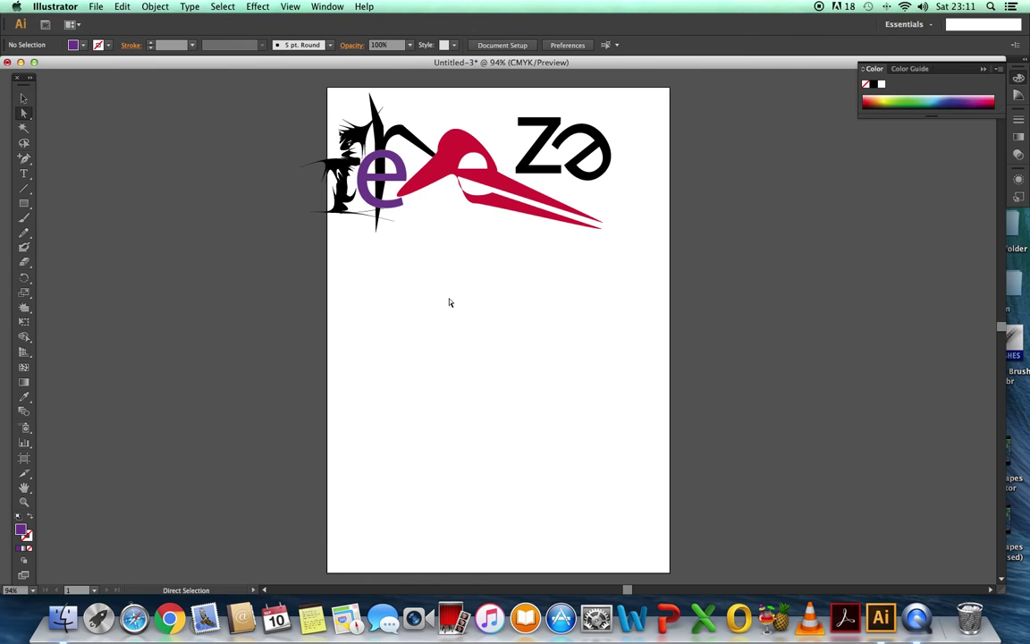